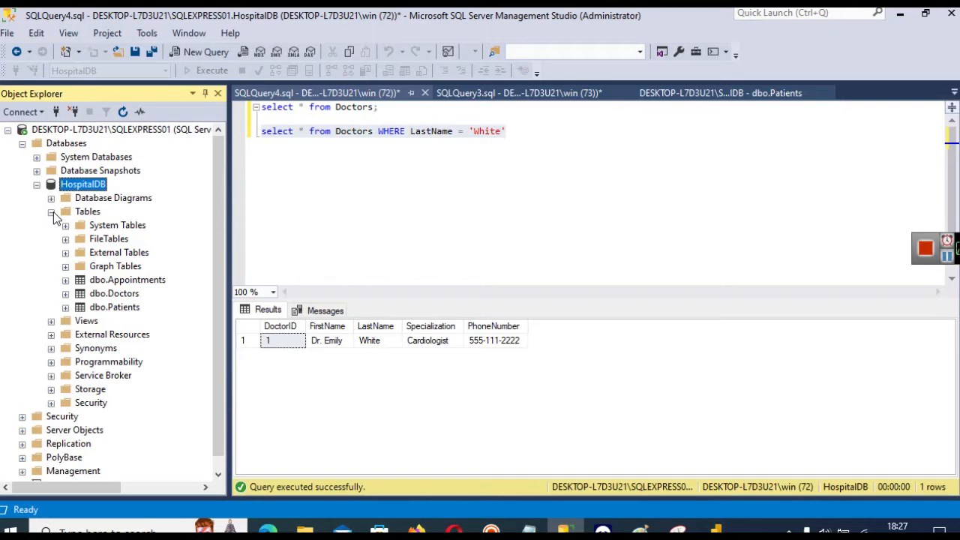
left_click(105, 527)
type("sql")
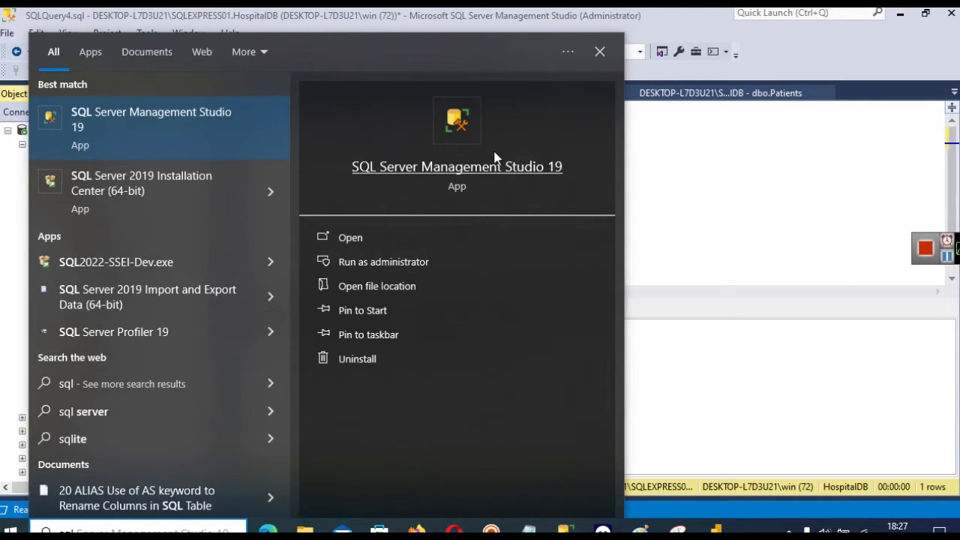
left_click(662, 155)
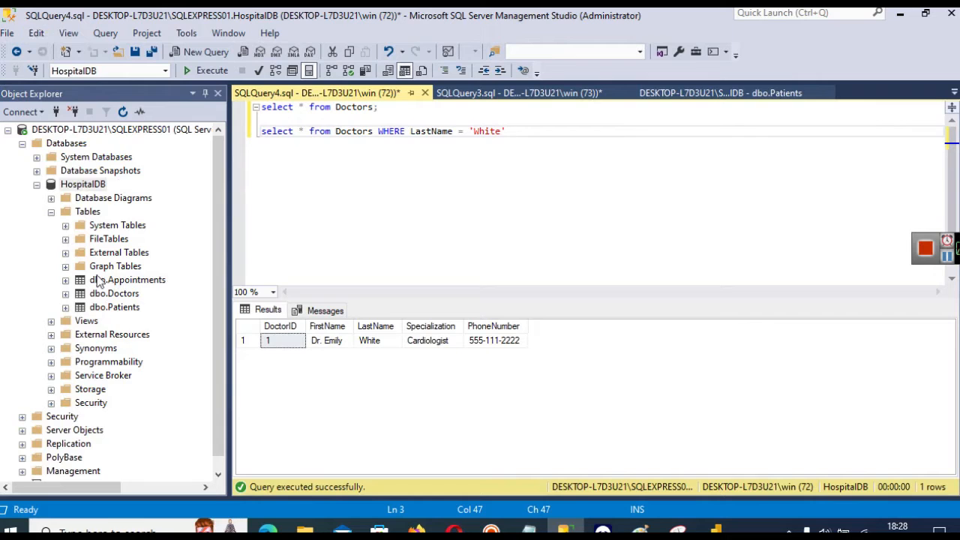
View the top 1000 rows of the Patients, Doctors and Appointments tables in HospitalDB.
right_click(106, 313)
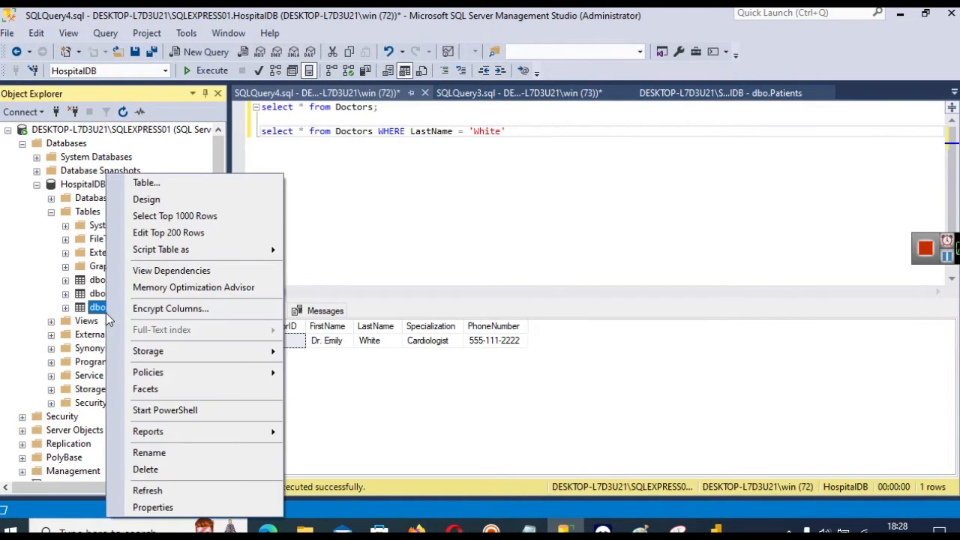
left_click(220, 219)
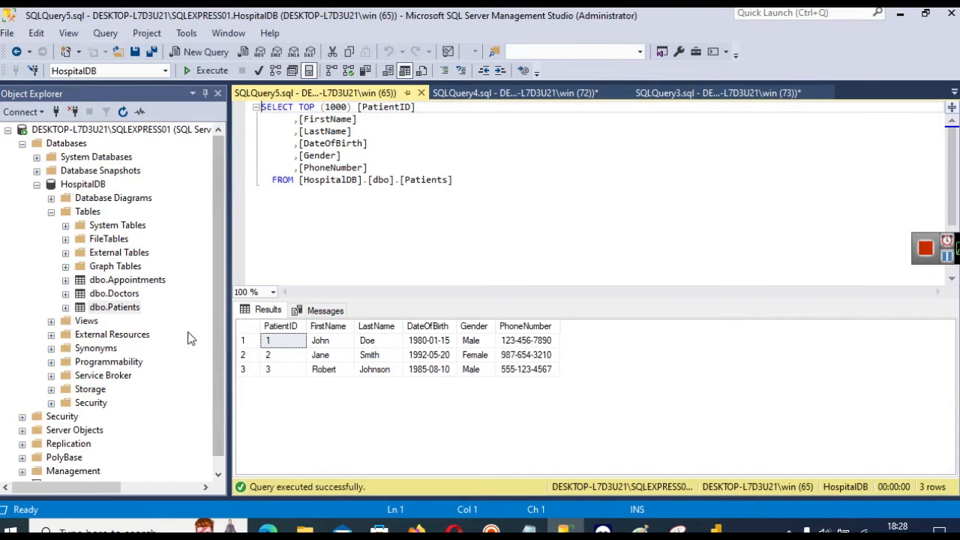
right_click(124, 293)
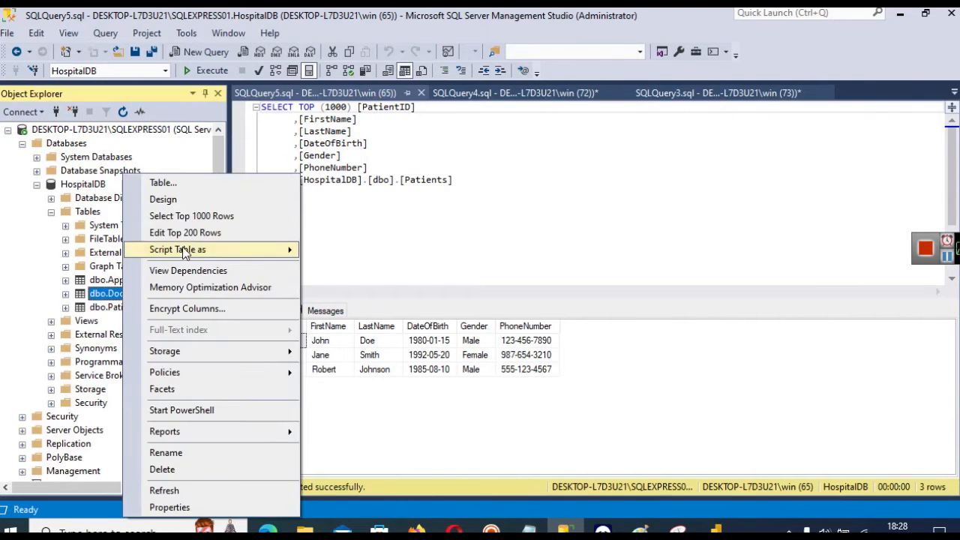
left_click(213, 220)
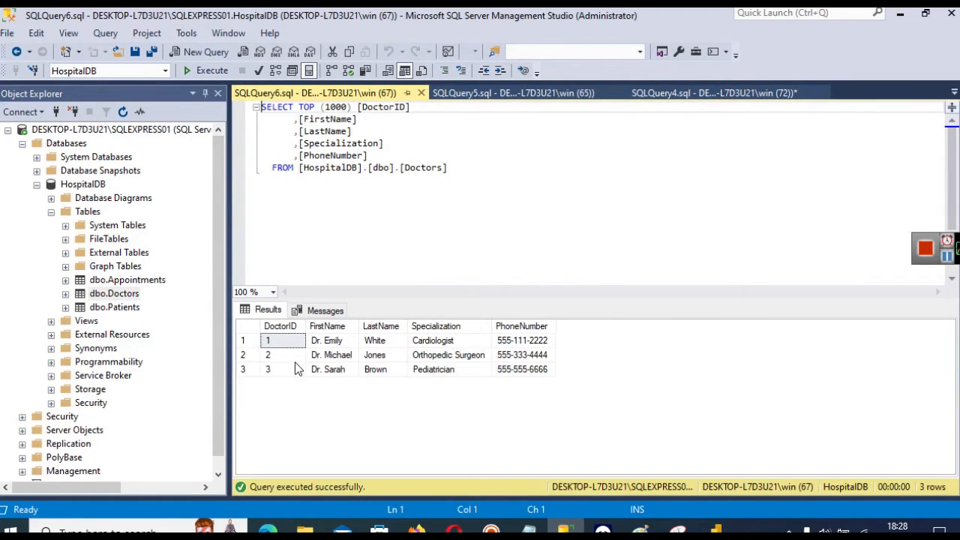
right_click(117, 283)
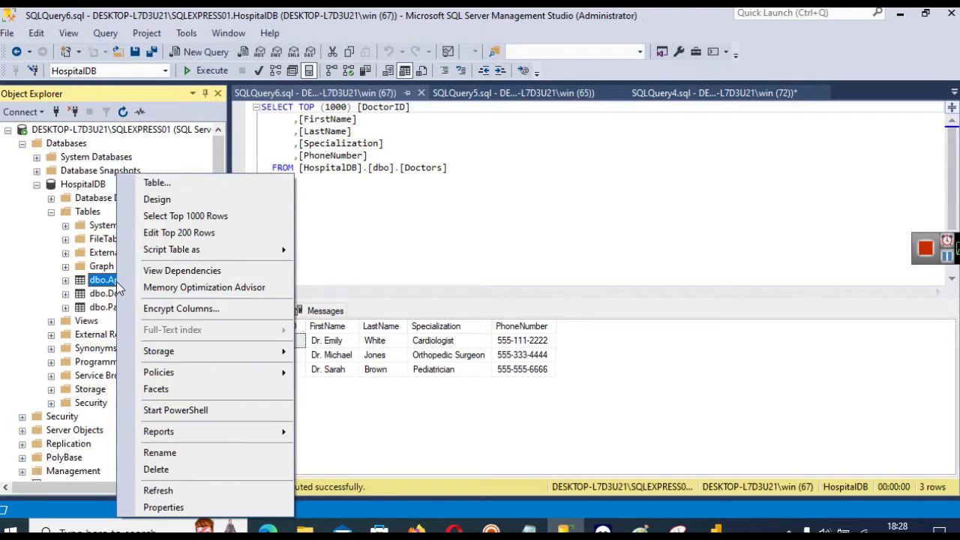
left_click(242, 221)
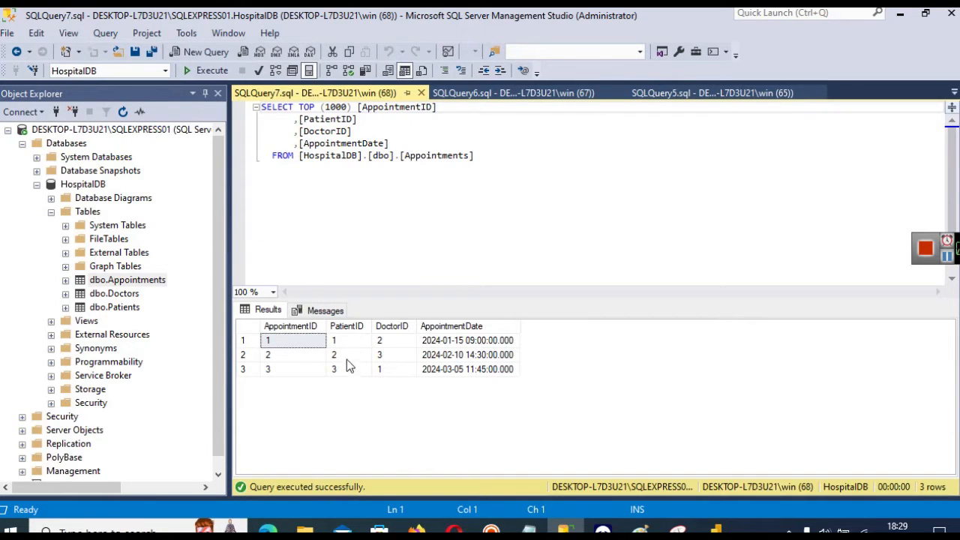
Highlight the PatientID column and the DoctorID column in the Appointments query results.
left_click(355, 329)
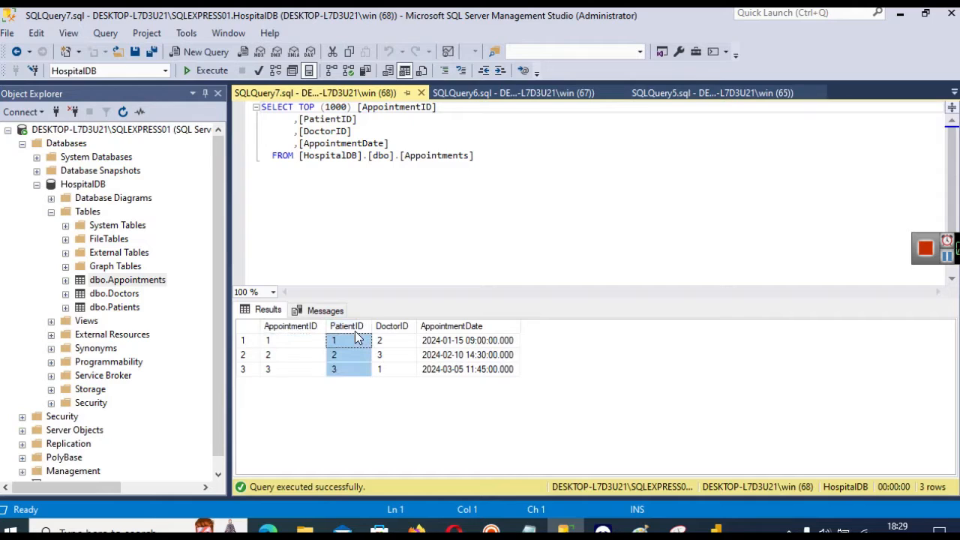
left_click(383, 332)
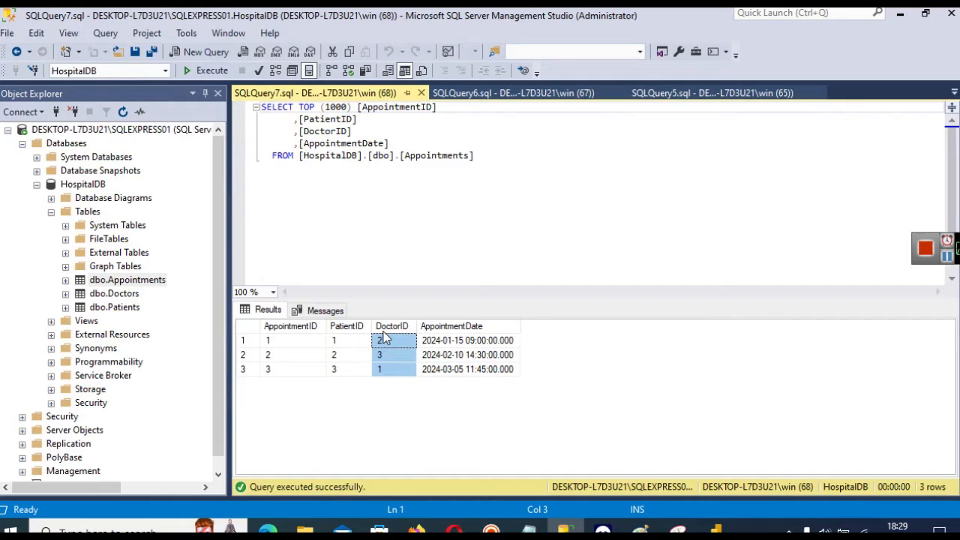
left_click(946, 256)
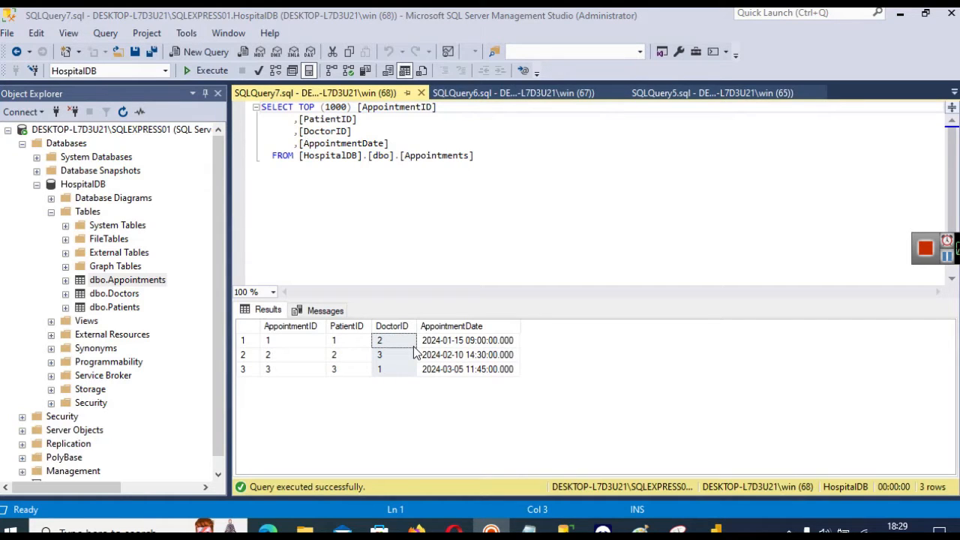
Switch to Power BI Desktop and start a data import from SQL Server in the blank report.
mouse_move(716, 529)
left_click(737, 450)
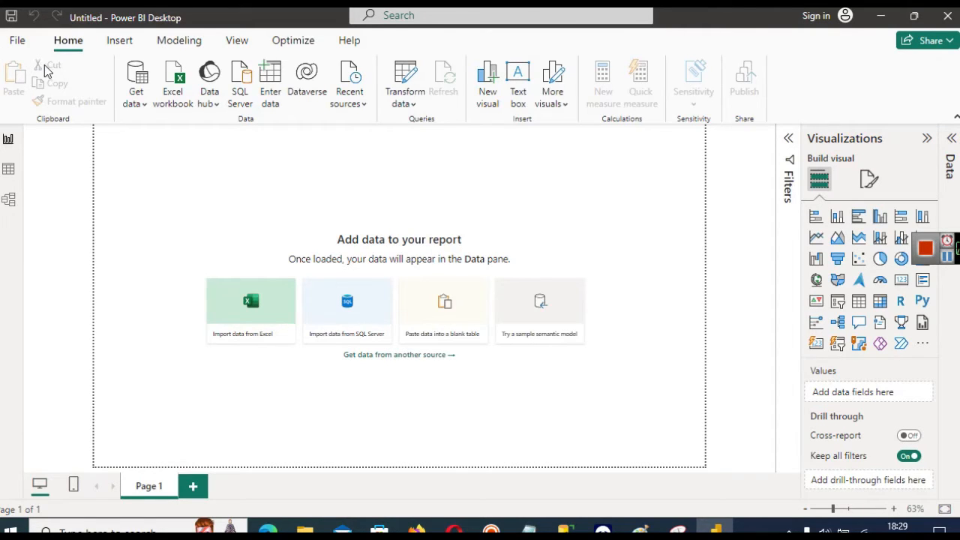
left_click(116, 41)
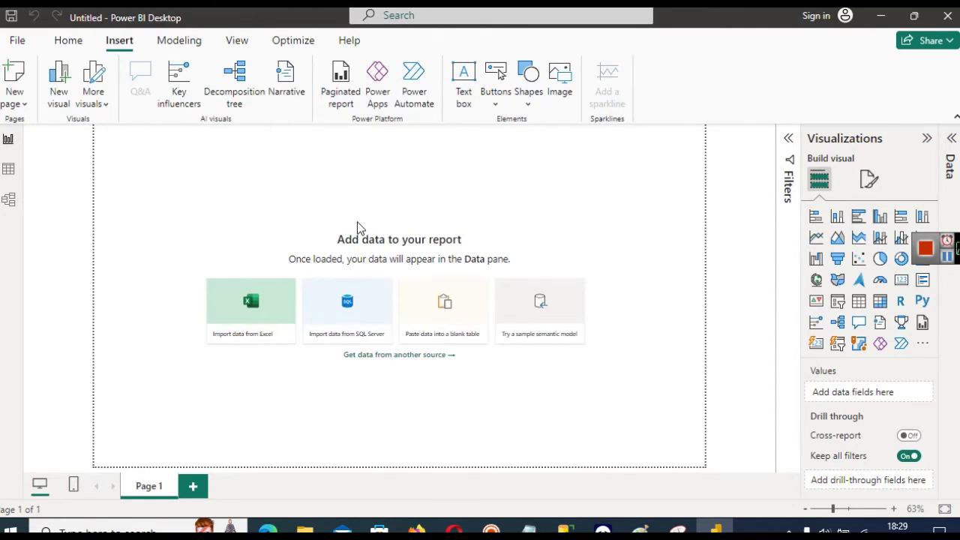
left_click(66, 43)
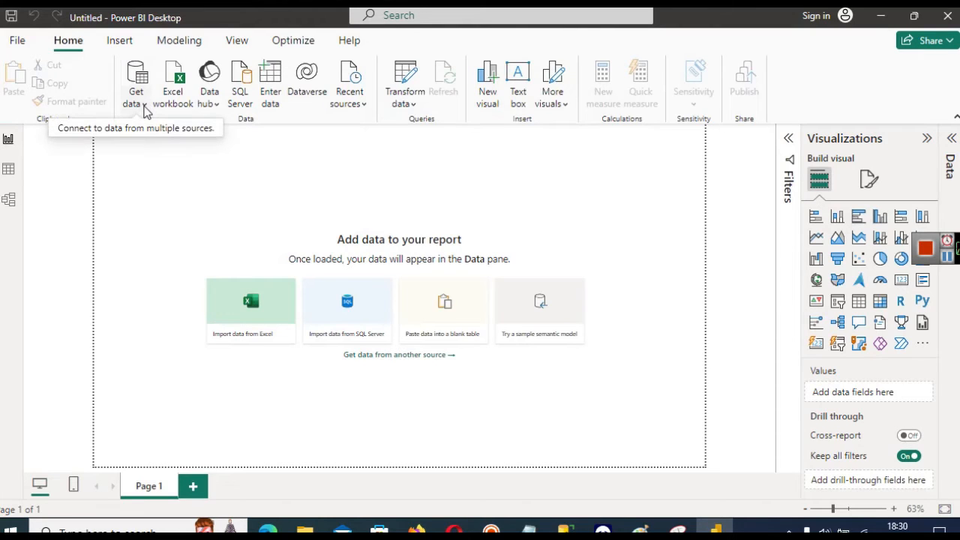
left_click(347, 303)
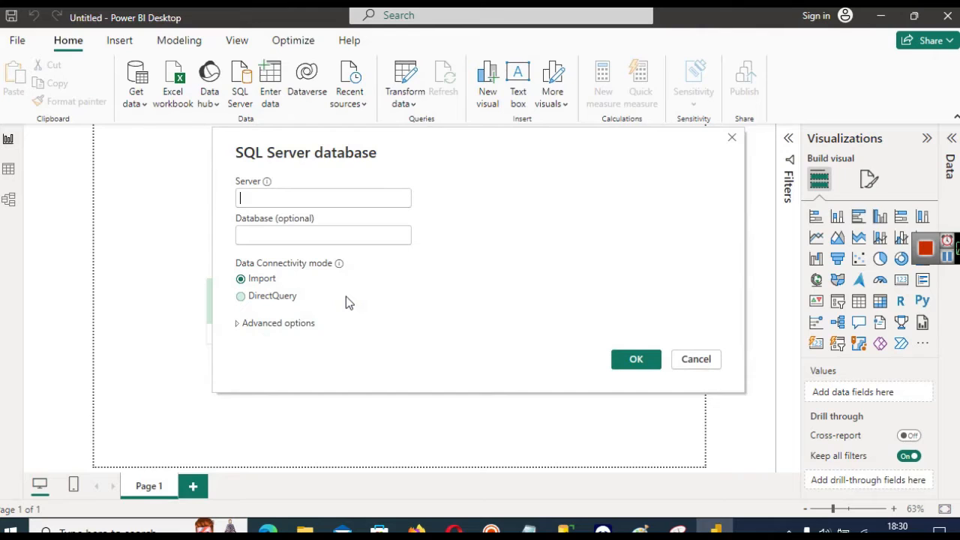
mouse_move(269, 184)
left_click(946, 256)
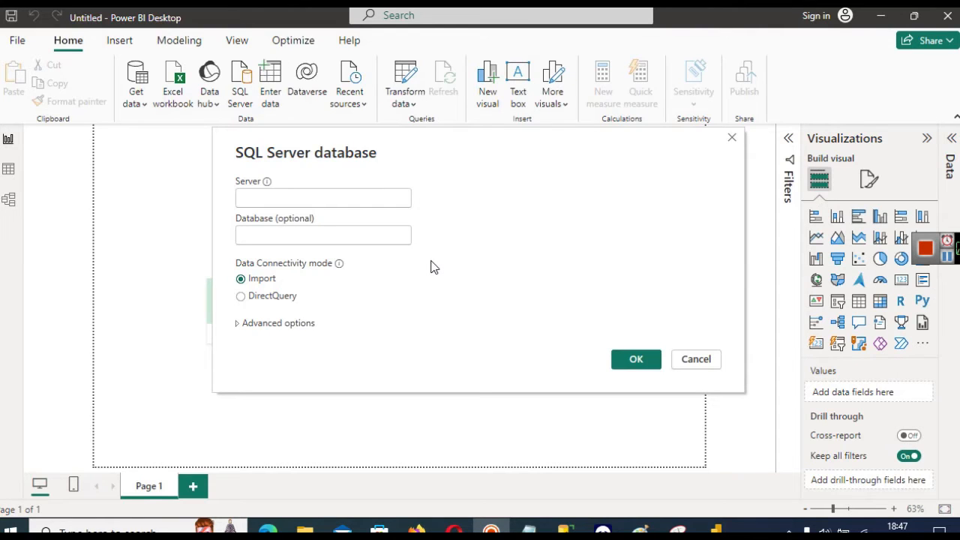
Open the instancename note in Notepad and copy localhost\SQLEXPRESS01 from the connection string onto its own line below.
left_click(269, 201)
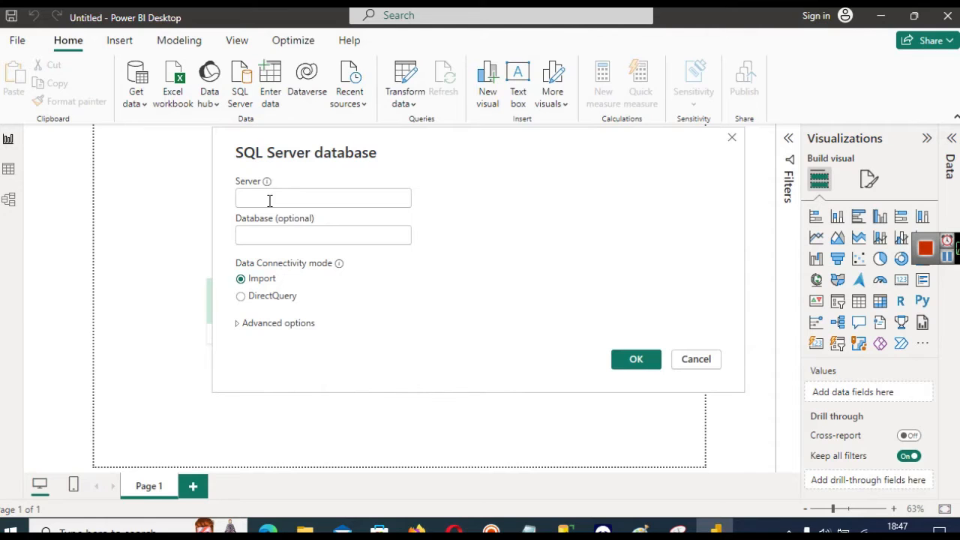
mouse_move(524, 527)
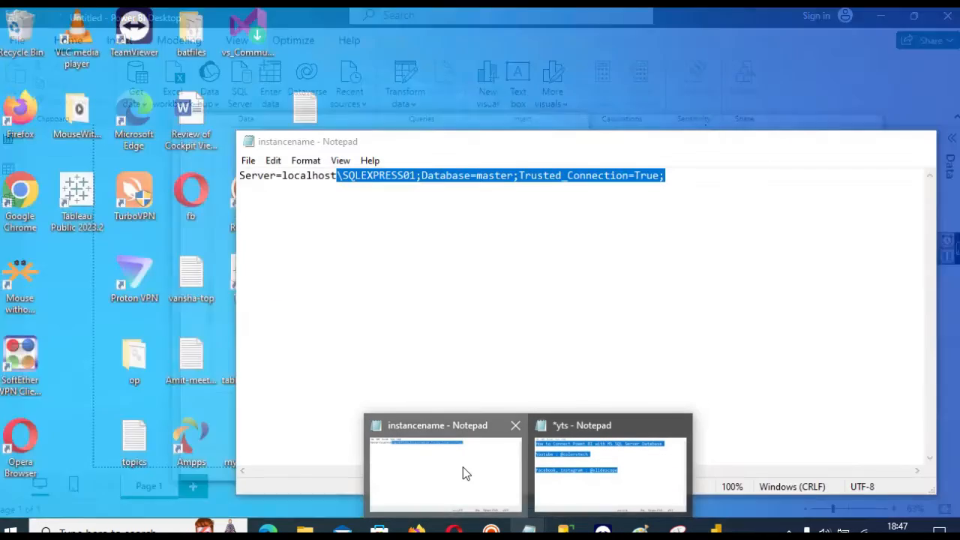
left_click(462, 466)
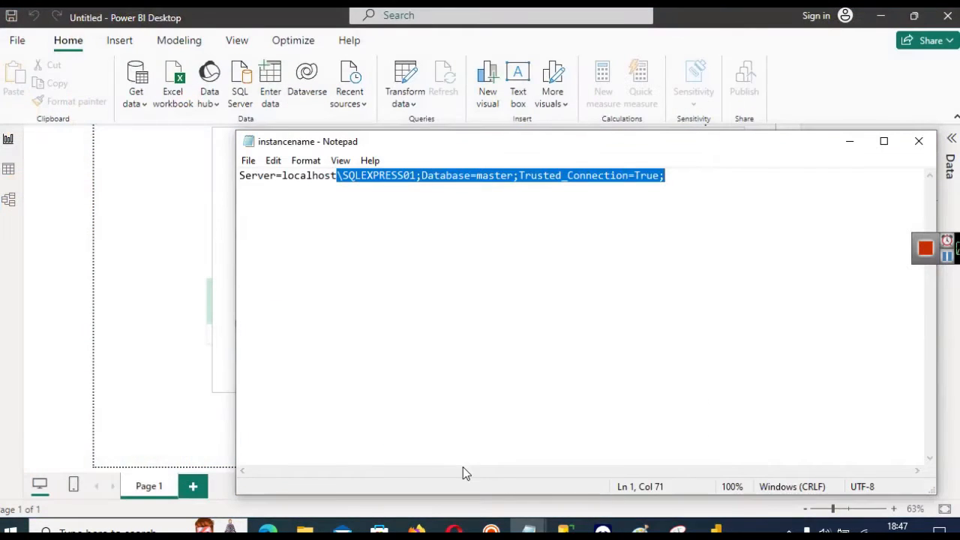
left_click(392, 286)
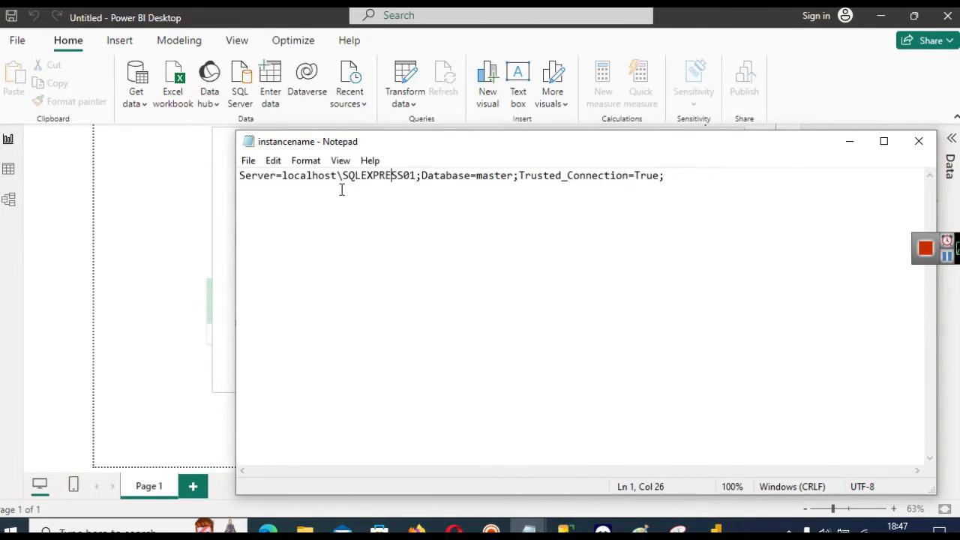
left_click(282, 177)
left_click_drag(282, 177, 418, 175)
key("ctrl+c")
left_click(717, 220)
key("Return")
key("Return")
key("Return")
key("ctrl+v")
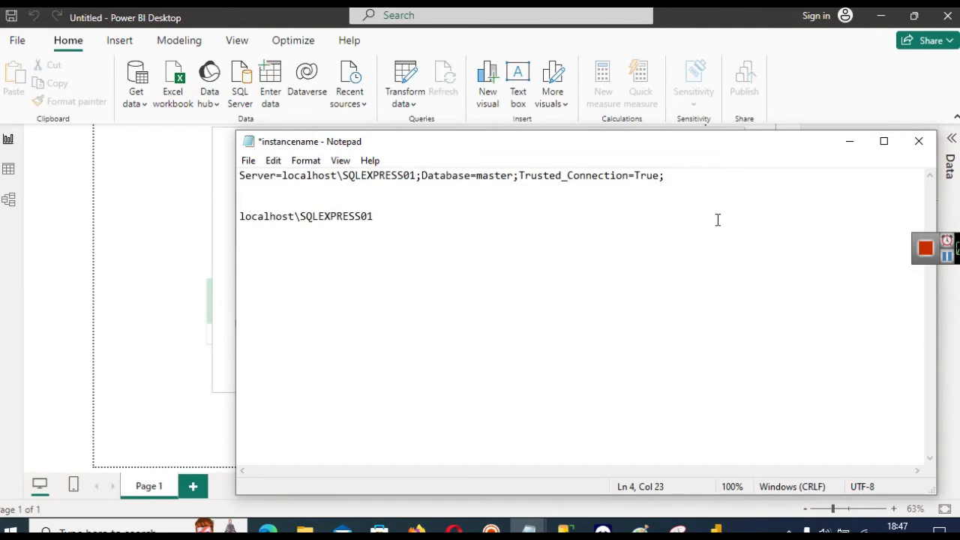
Add a second example server name, localhost\SQLEXPRESS, beneath the first one in the note.
key("Return")
key("Return")
key("ctrl+v")
key("BackSpace")
key("BackSpace")
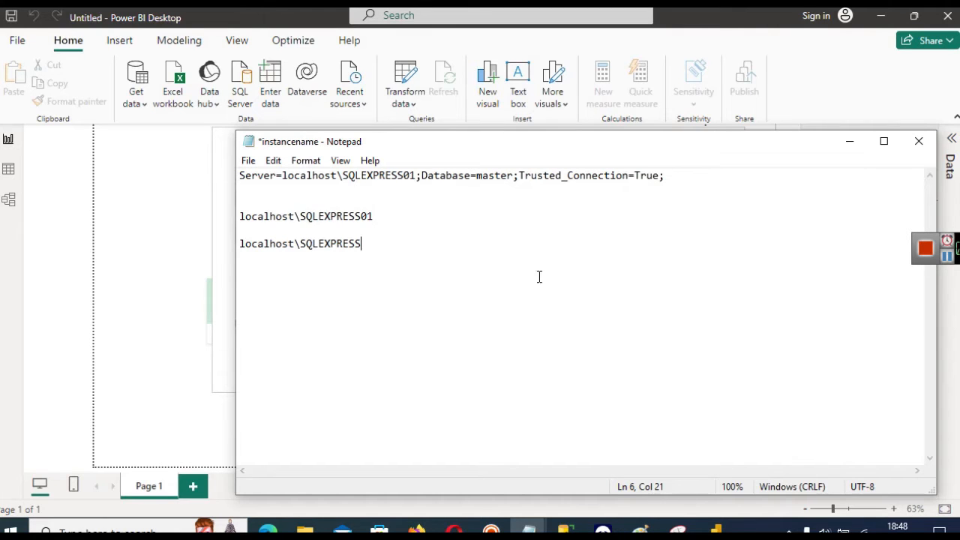
Add the line IP Address:PortNumber to the note as the remote server format.
key("Return")
key("Return")
type("IP Address")
key("BackSpace")
type(":Port")
key("BackSpace")
type("Number")
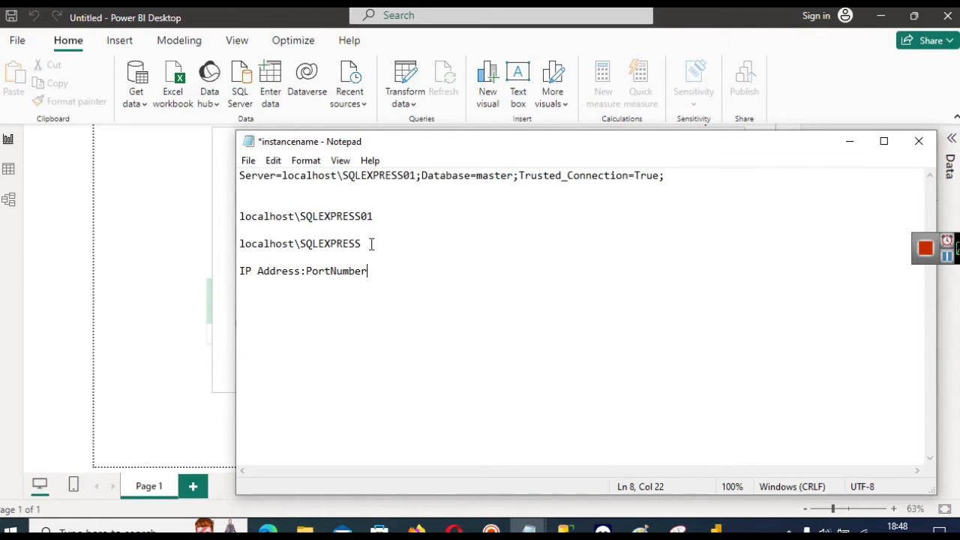
Copy localhost\SQLEXPRESS01 from the note and enter it as the server in Power BI's SQL Server database dialog.
left_click_drag(374, 216, 242, 213)
key("ctrl+c")
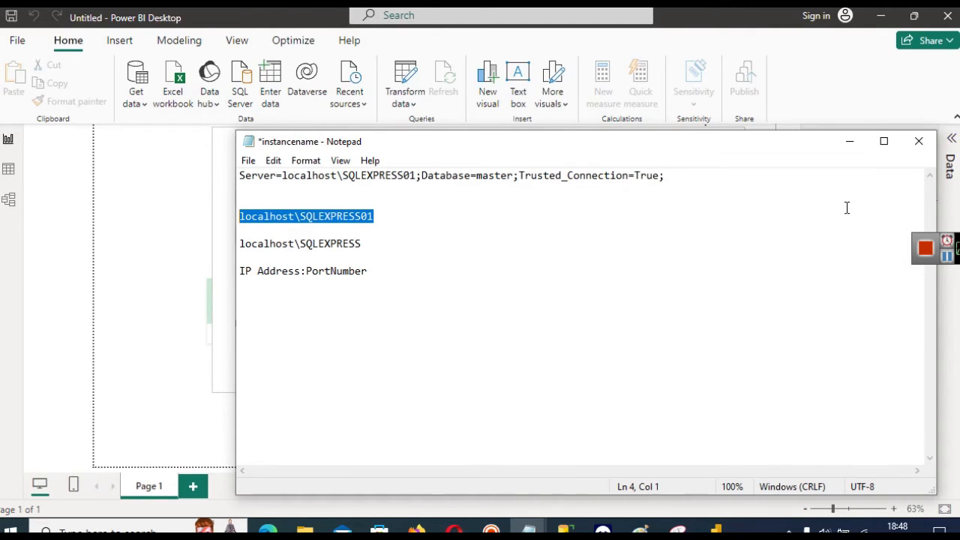
left_click(849, 141)
left_click(373, 198)
key("ctrl+v")
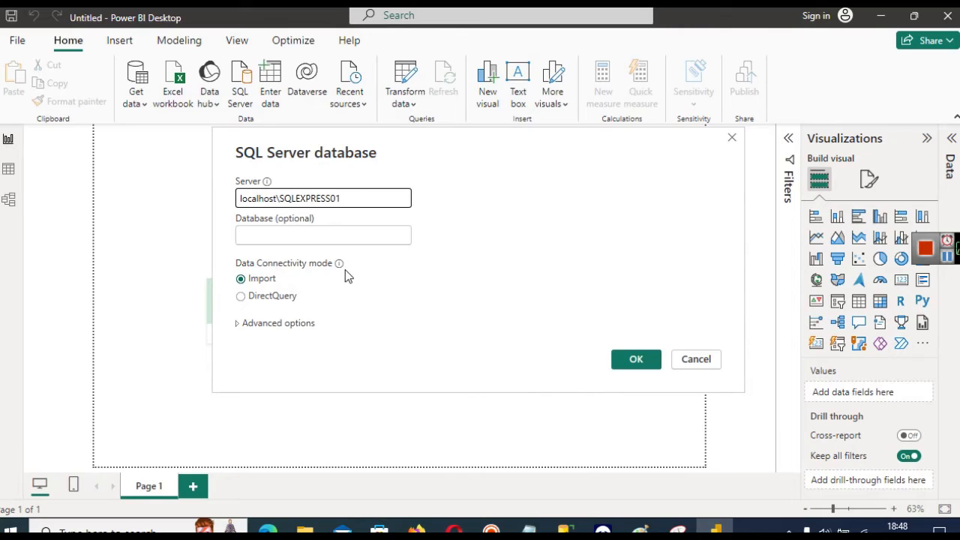
Check the advanced options and submit the SQL Server connection with Import as the data connectivity mode.
mouse_move(342, 268)
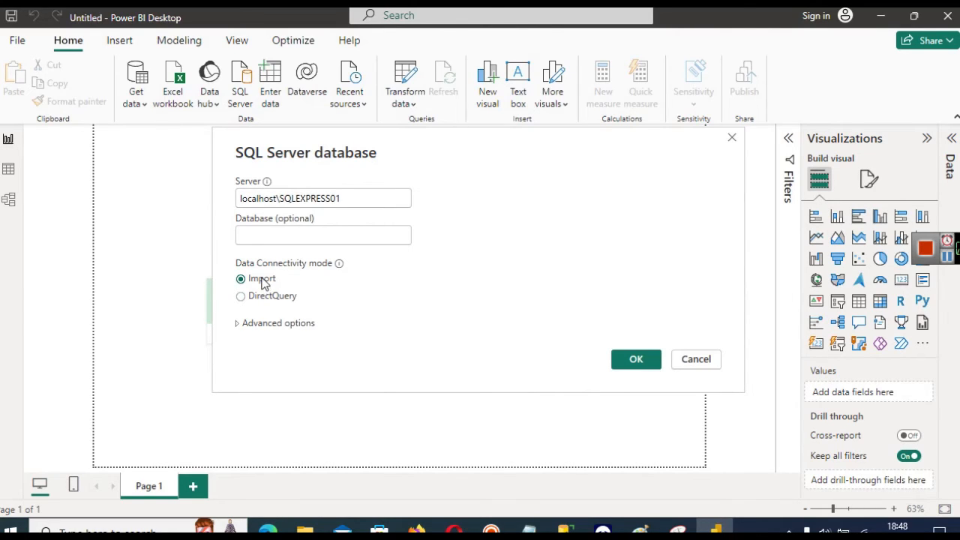
left_click(253, 322)
left_click(237, 321)
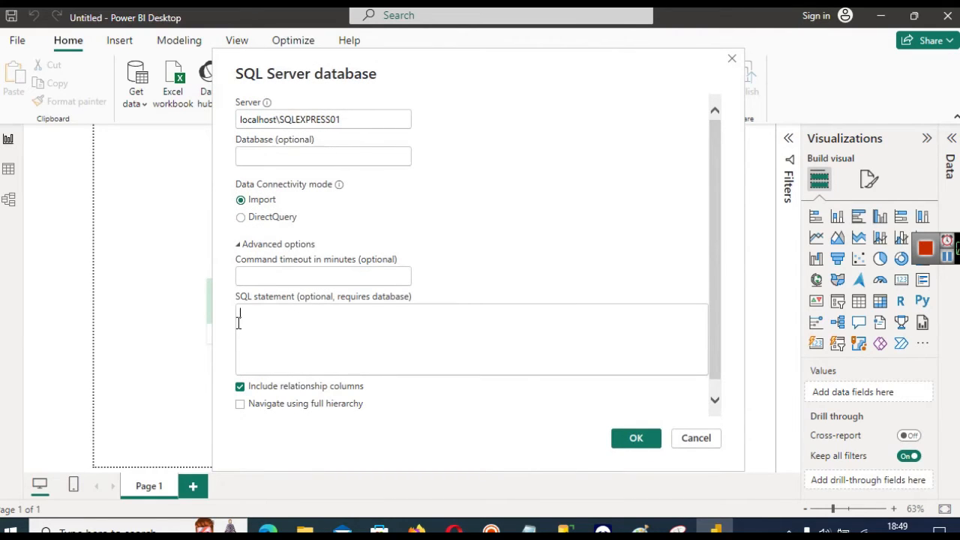
left_click(239, 245)
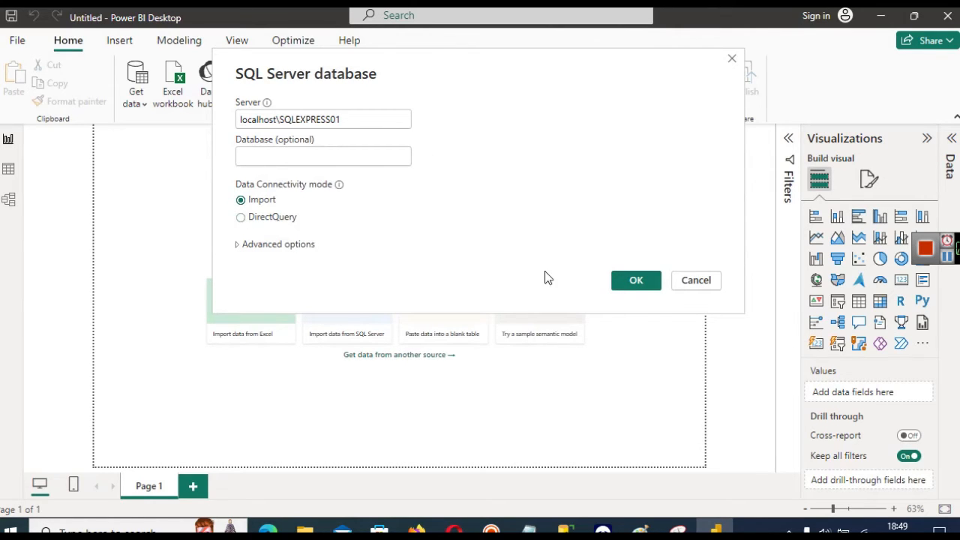
left_click(638, 284)
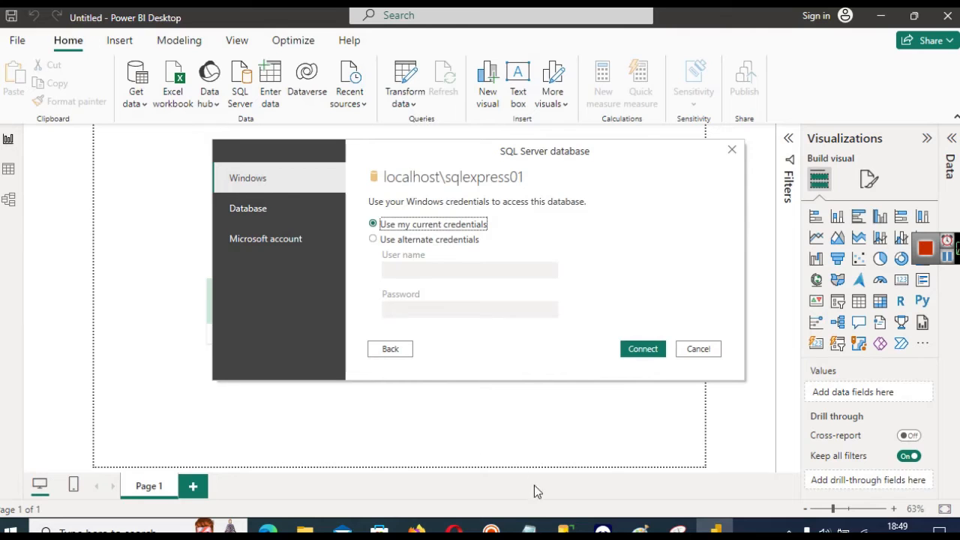
Close SQL Server Management Studio without saving the open queries and relaunch it.
left_click(565, 528)
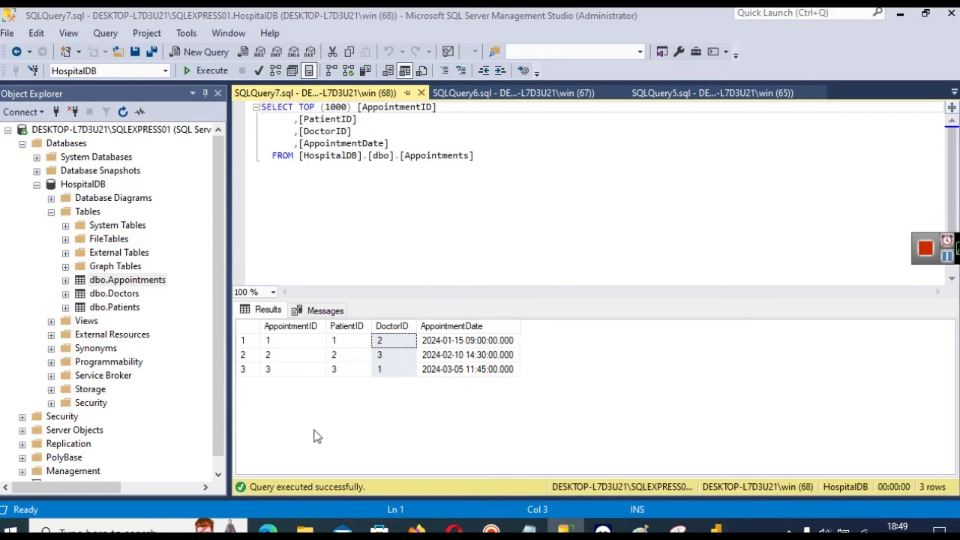
key("alt+F4")
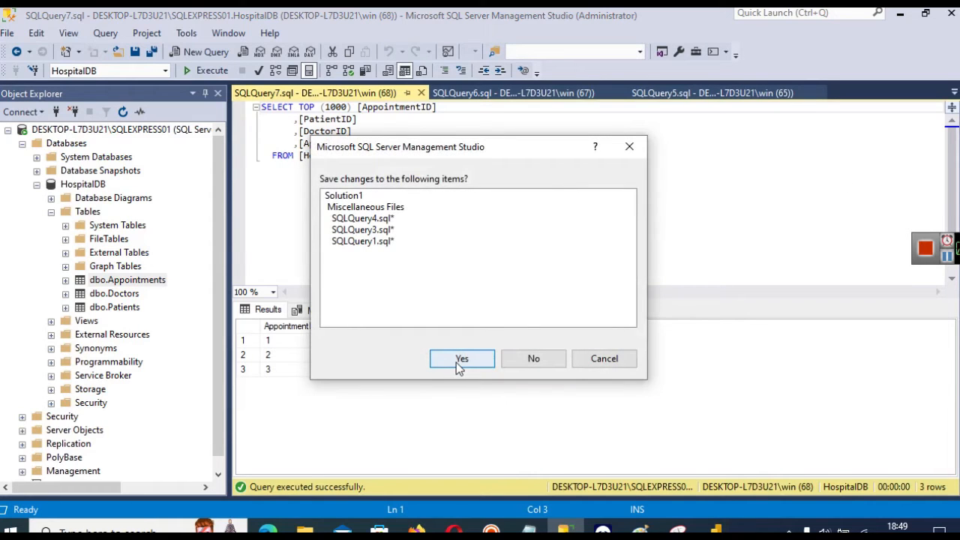
left_click(536, 367)
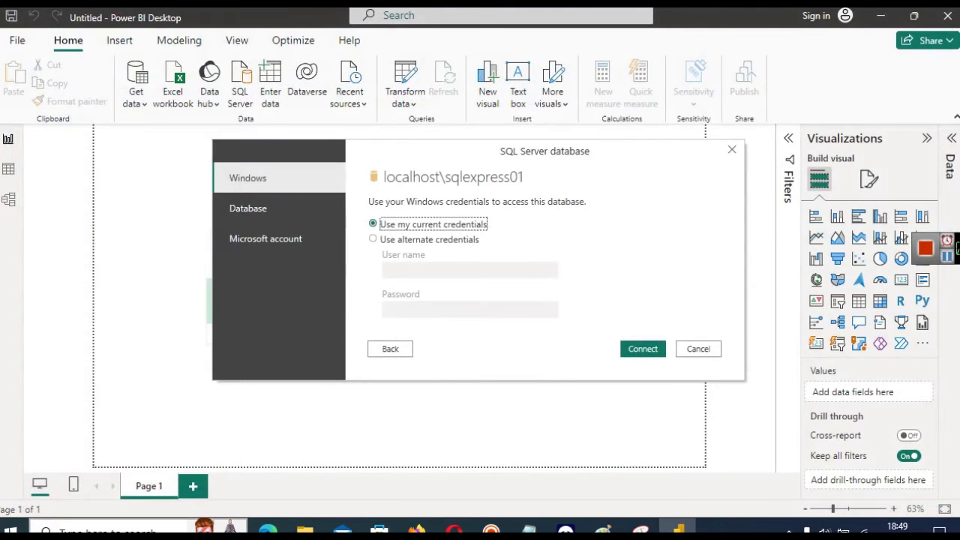
left_click(113, 531)
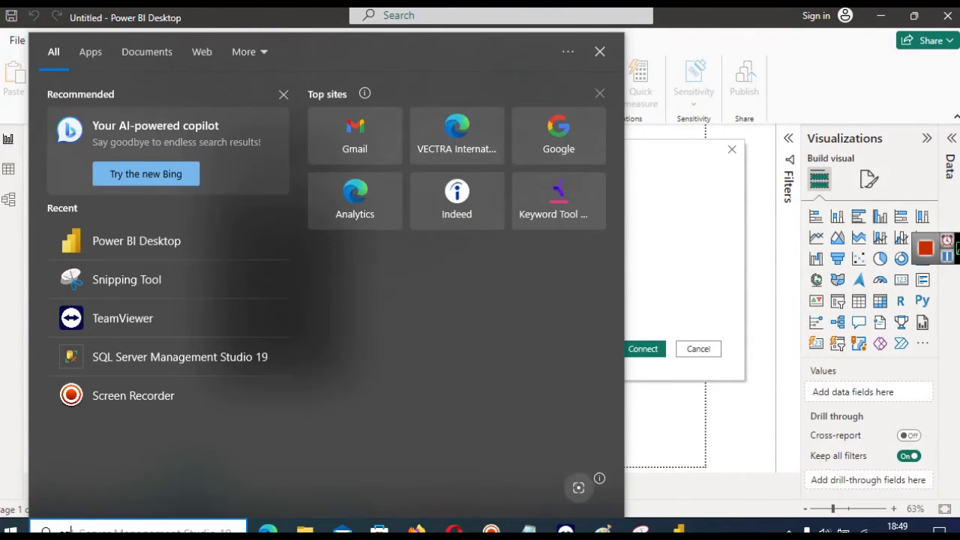
type("sql")
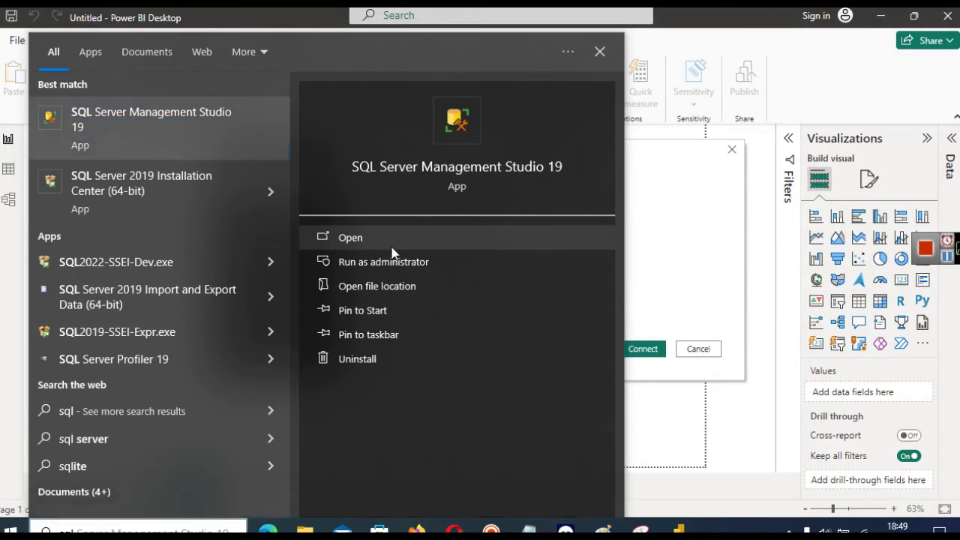
left_click(386, 239)
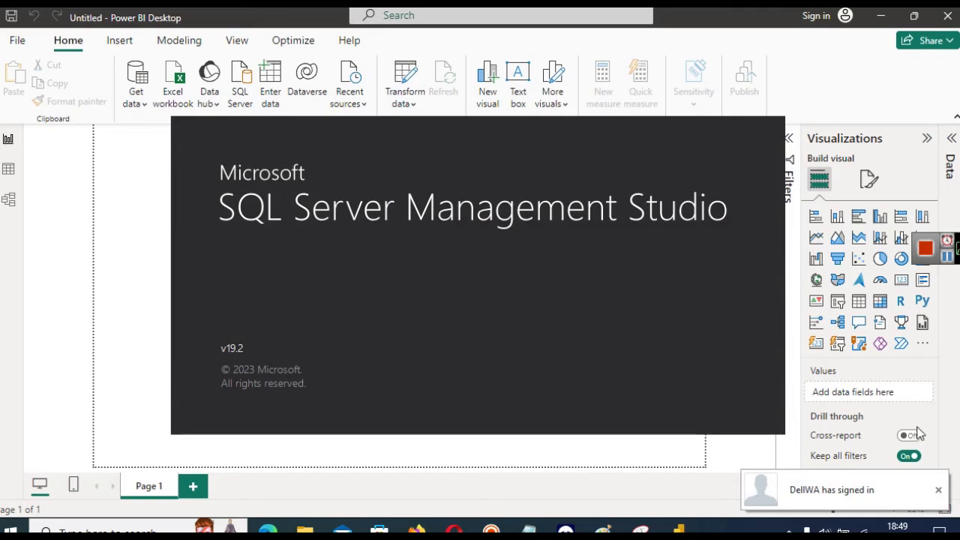
Connect SQL Server Management Studio to the SQLEXPRESS01 database engine with Windows Authentication, and return to Power BI Desktop.
left_click(939, 490)
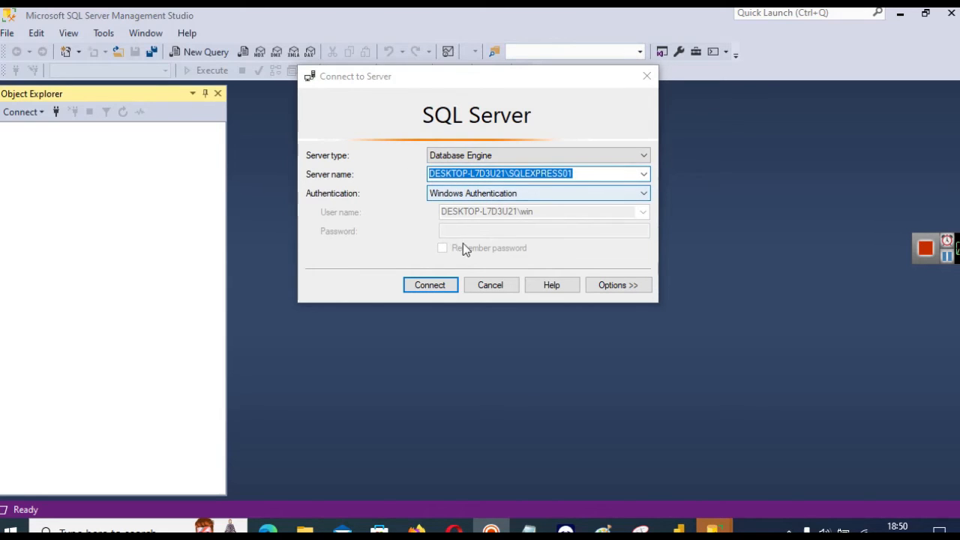
left_click(437, 285)
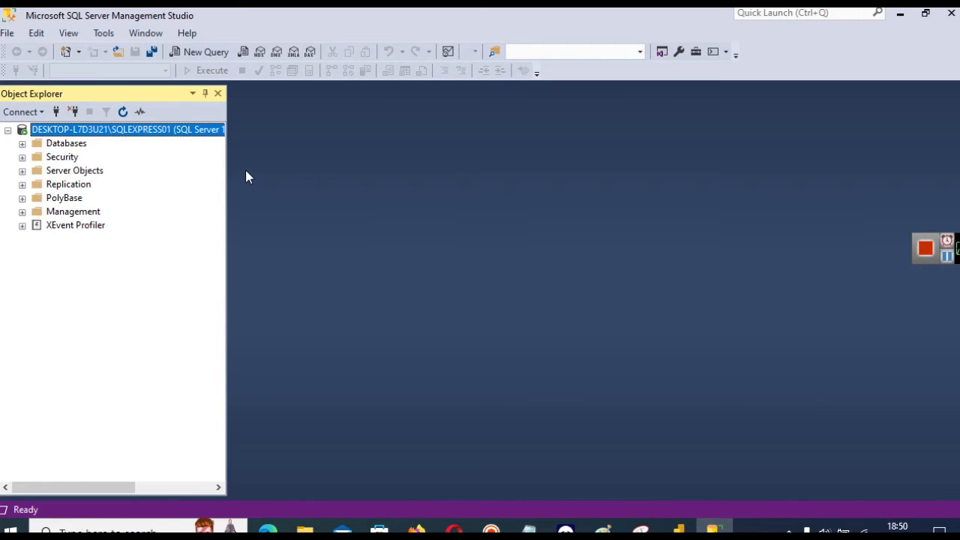
left_click(899, 13)
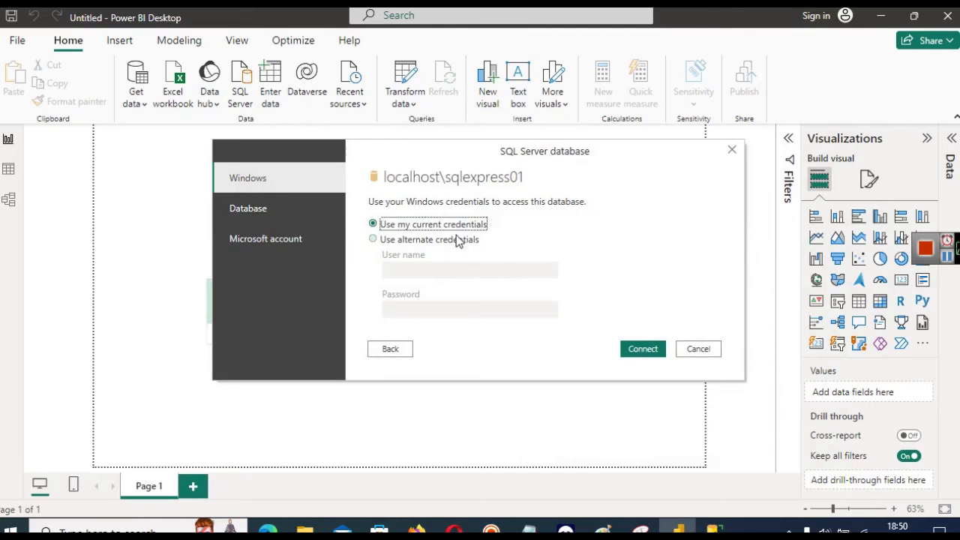
Connect to localhost\sqlexpress01 with the current Windows credentials and accept an unencrypted connection.
left_click(651, 356)
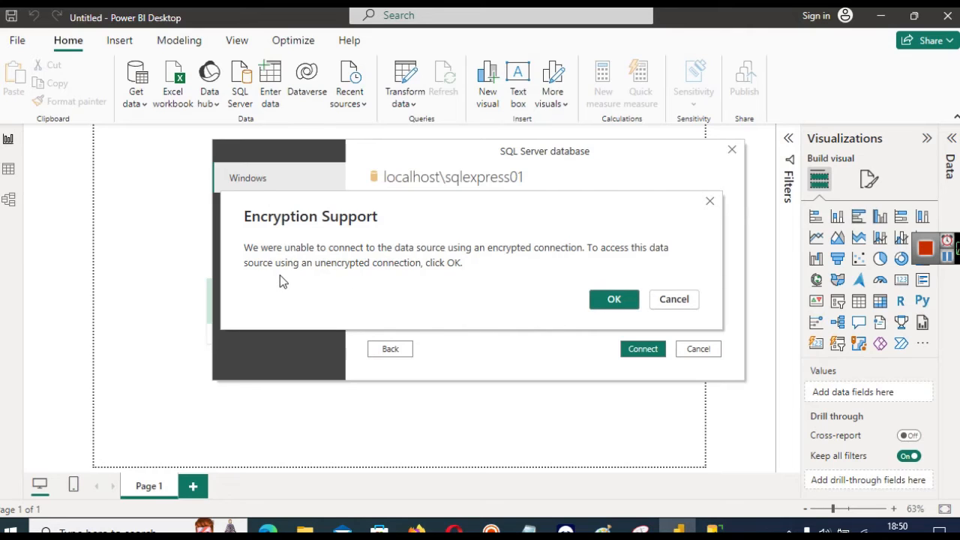
left_click(593, 300)
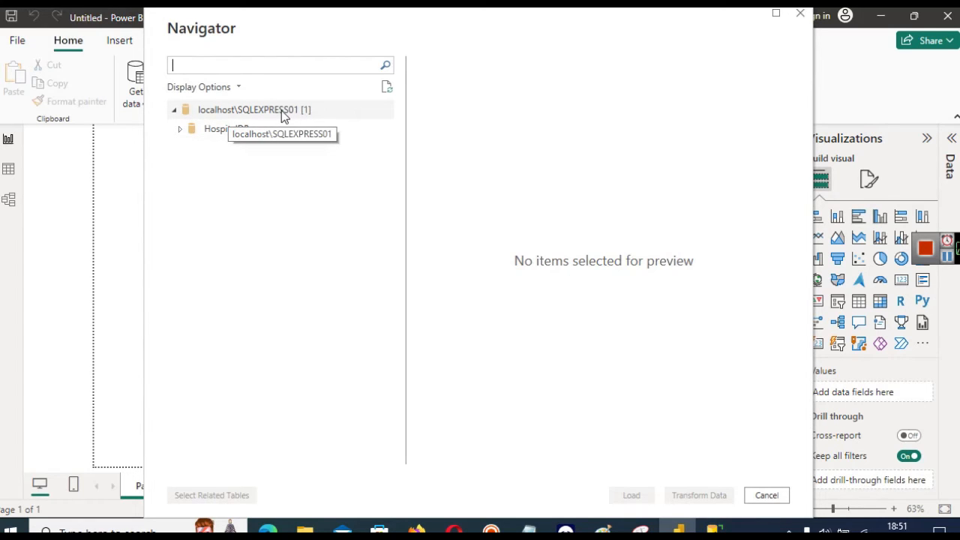
Select the Appointments, Doctors and Patients tables of HospitalDB and load them into the report.
left_click(180, 132)
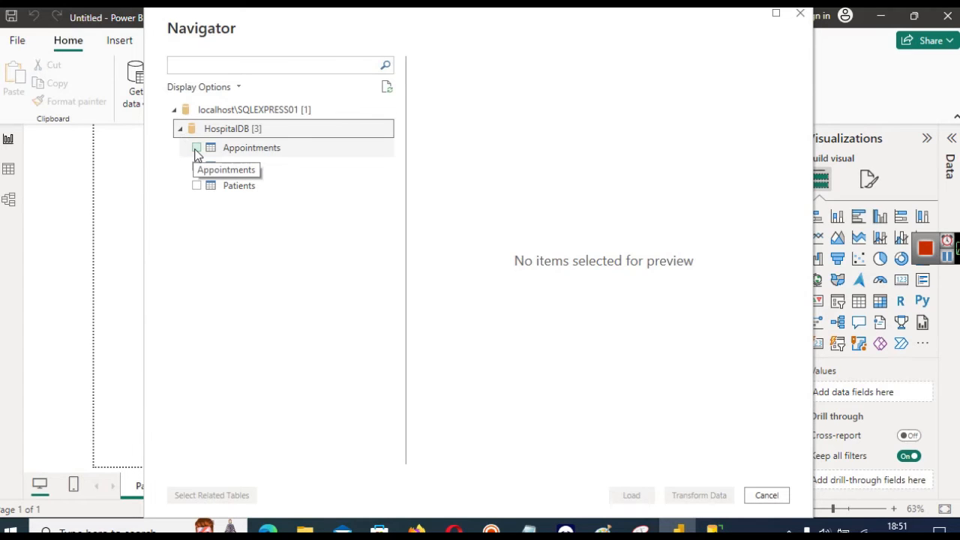
left_click(197, 148)
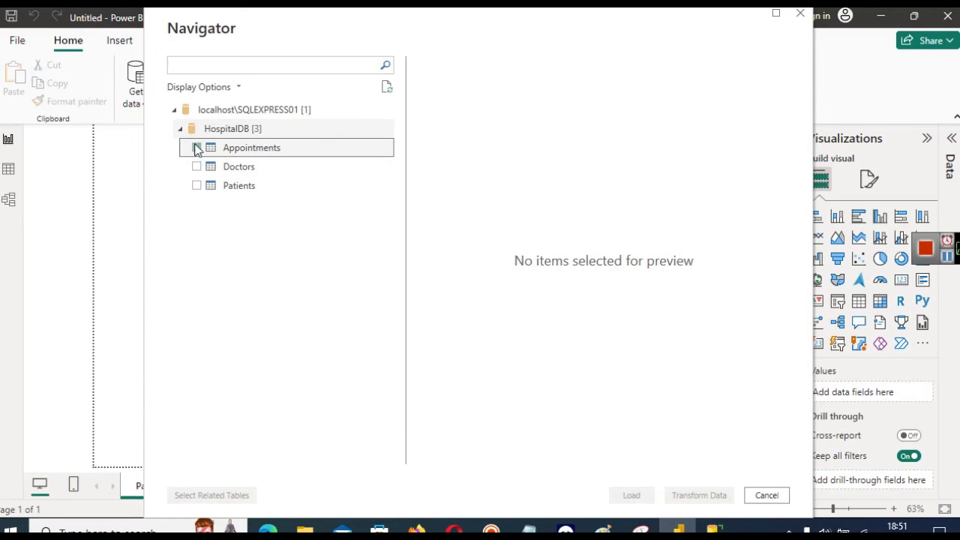
left_click(198, 186)
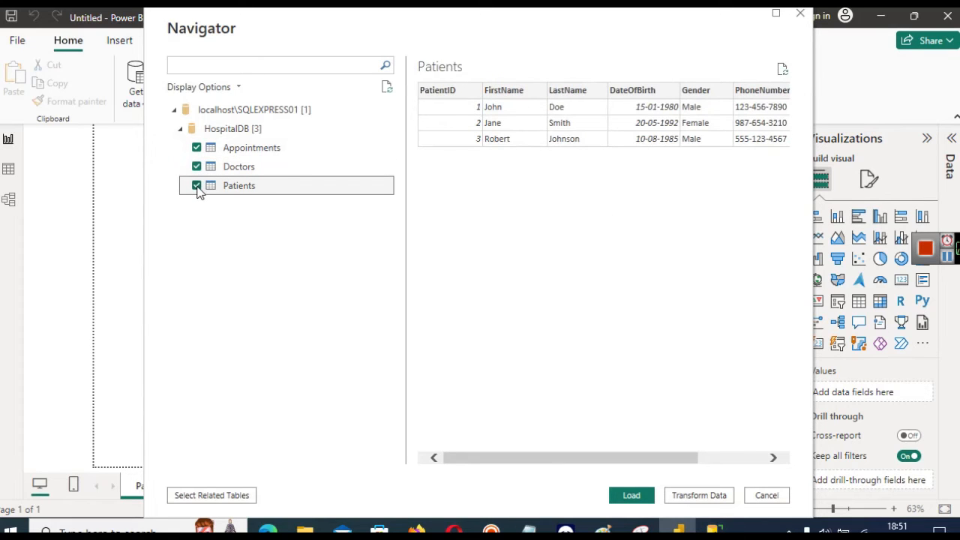
left_click(628, 496)
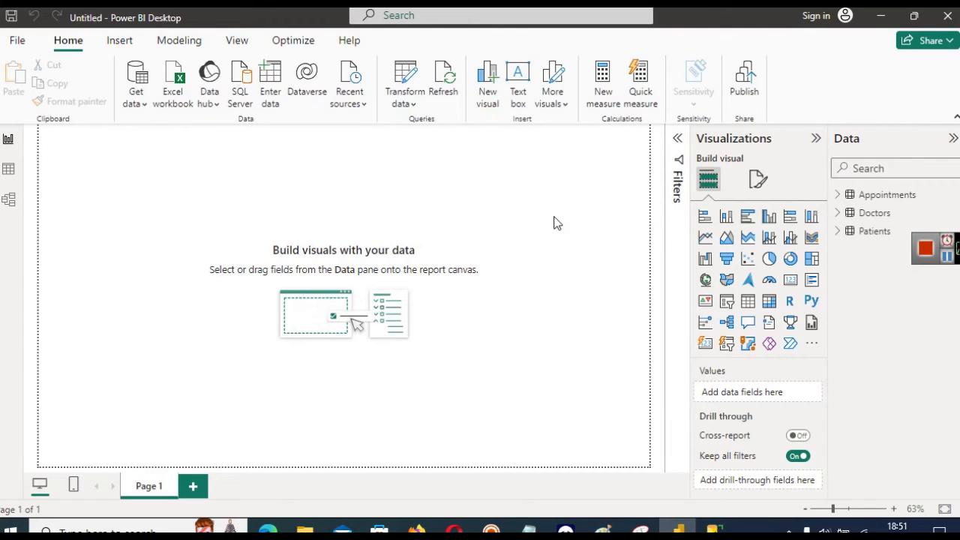
Expand the loaded Appointments, Doctors and Patients tables to inspect their fields.
left_click(838, 195)
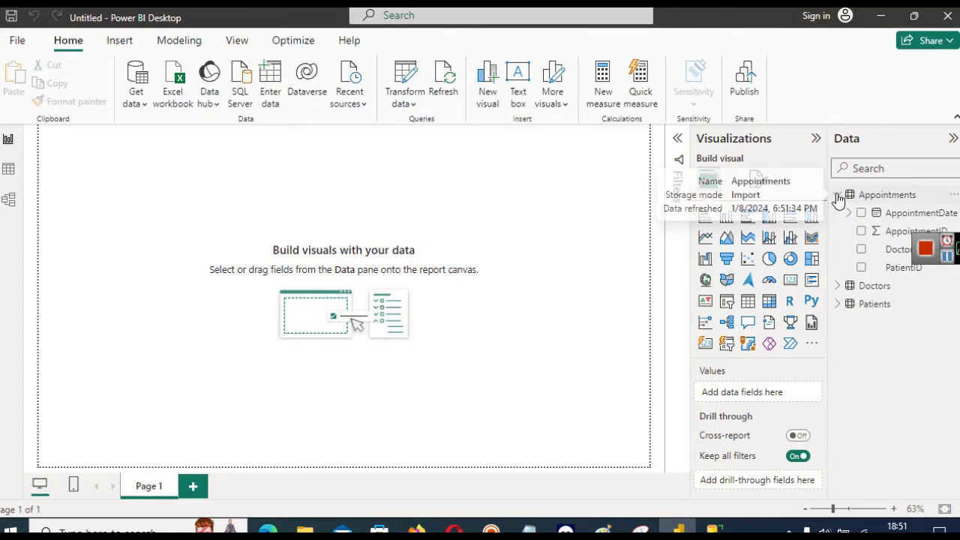
left_click(838, 285)
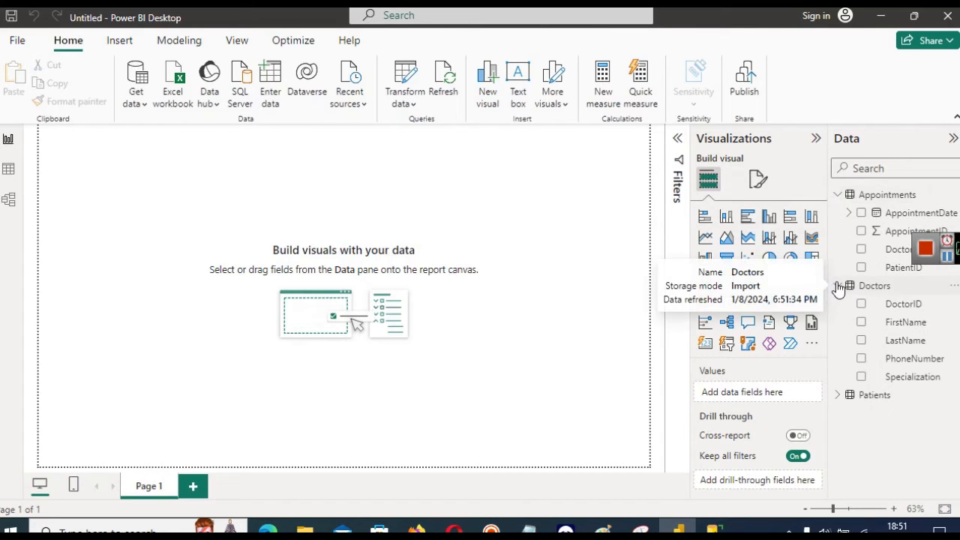
left_click(841, 396)
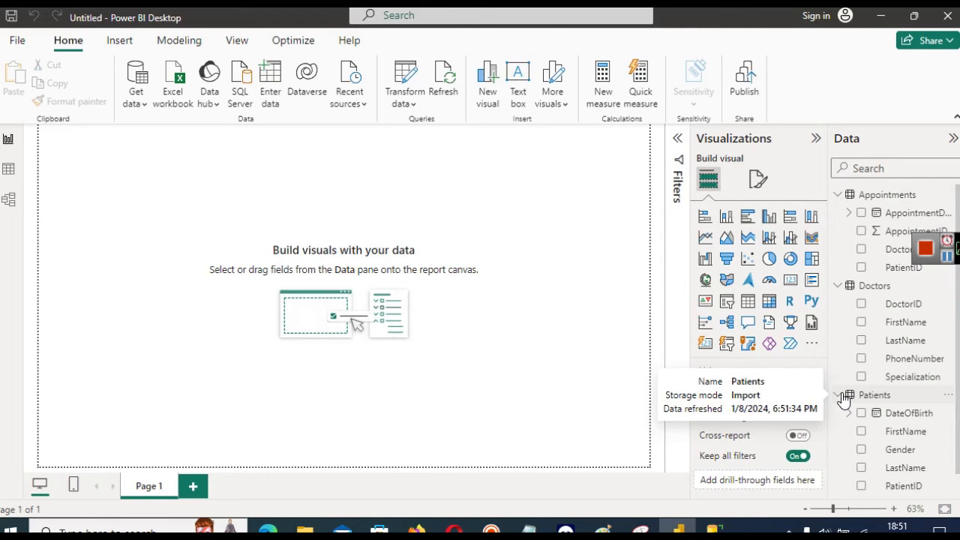
Create a table visual from the Doctors fields DoctorID, FirstName, LastName and PhoneNumber, and check it in focus mode.
left_click(861, 304)
left_click(862, 328)
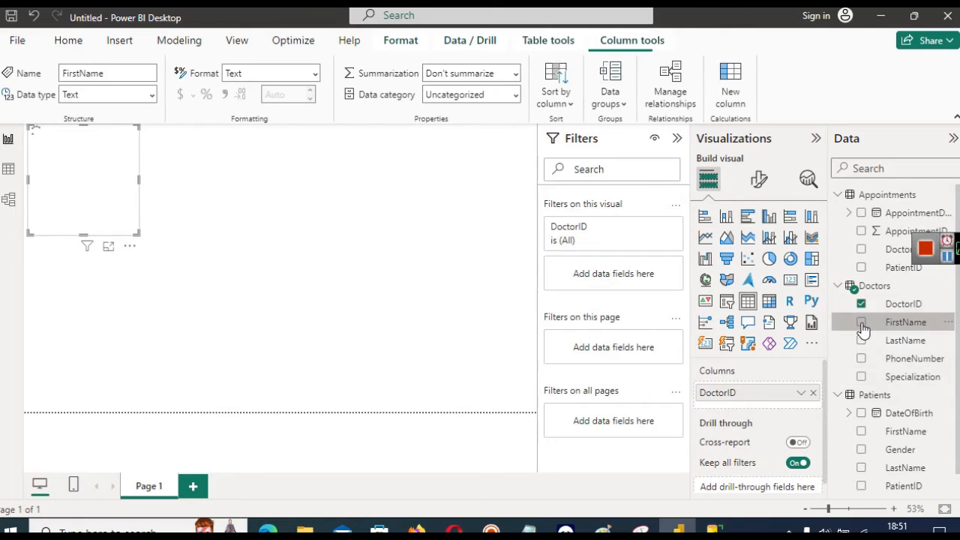
left_click(861, 322)
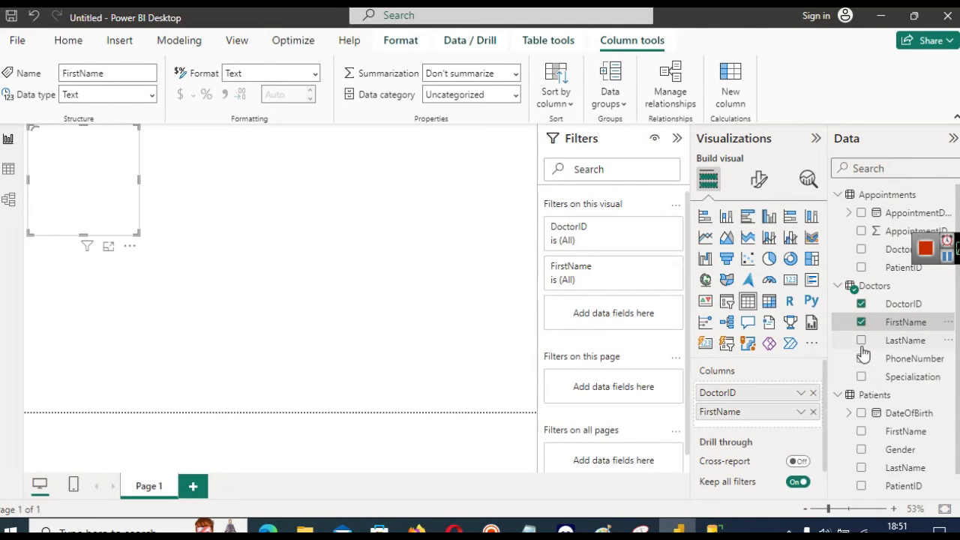
left_click(861, 341)
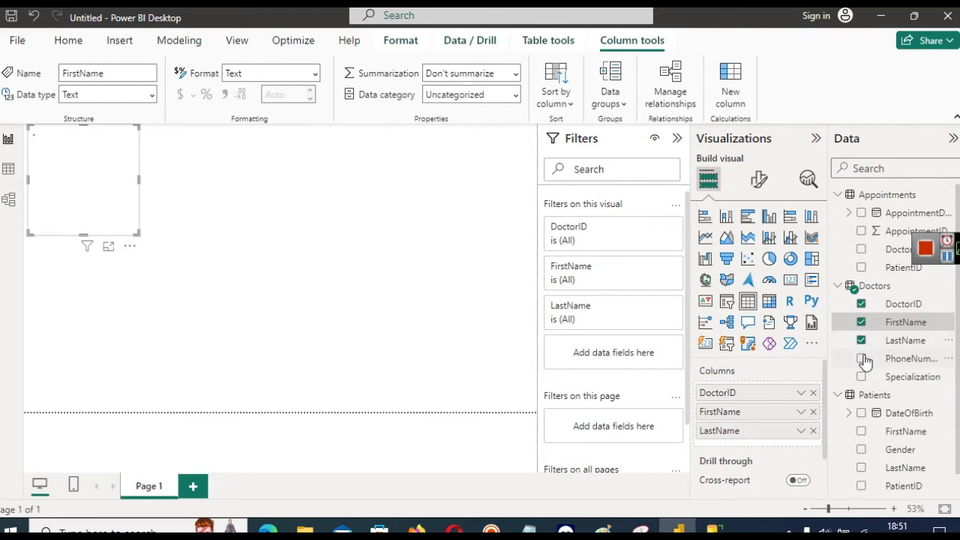
left_click(861, 359)
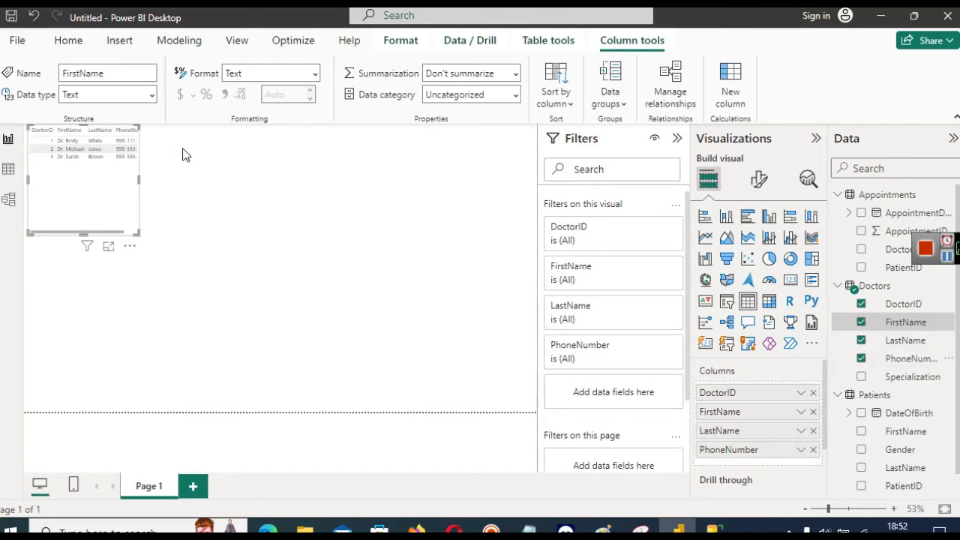
left_click(108, 245)
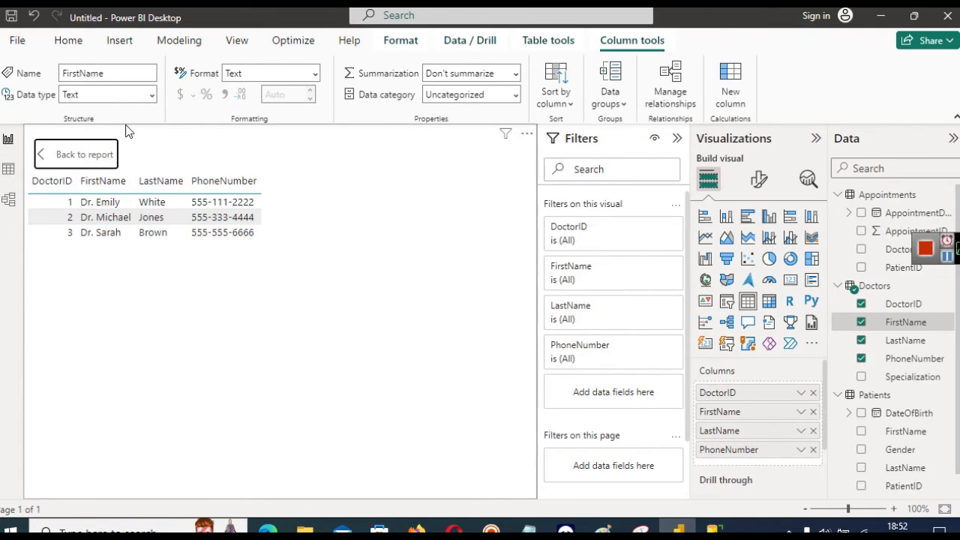
left_click(64, 150)
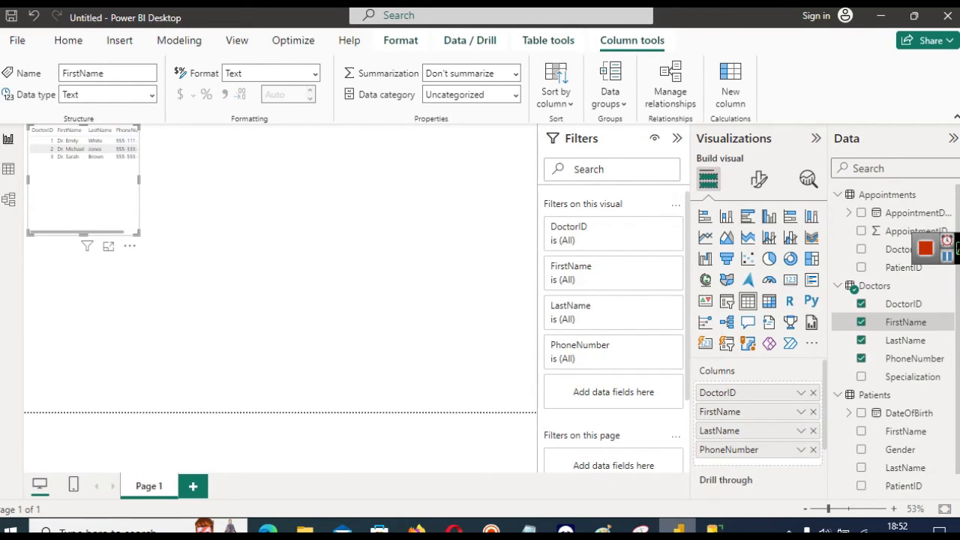
In SQL Server Management Studio, query the top 1000 rows of HospitalDB's dbo.Appointments and examine the DoctorID and PatientID columns.
left_click(713, 528)
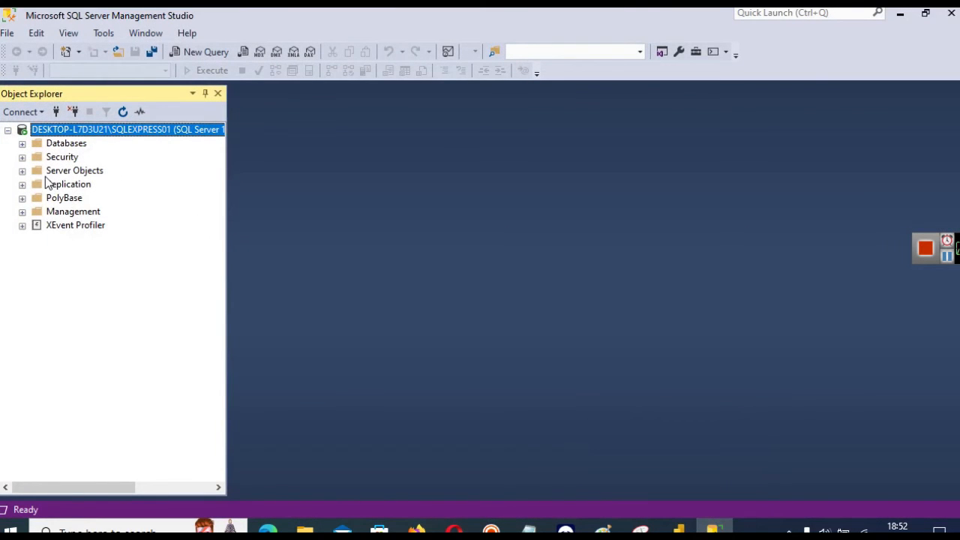
left_click(22, 143)
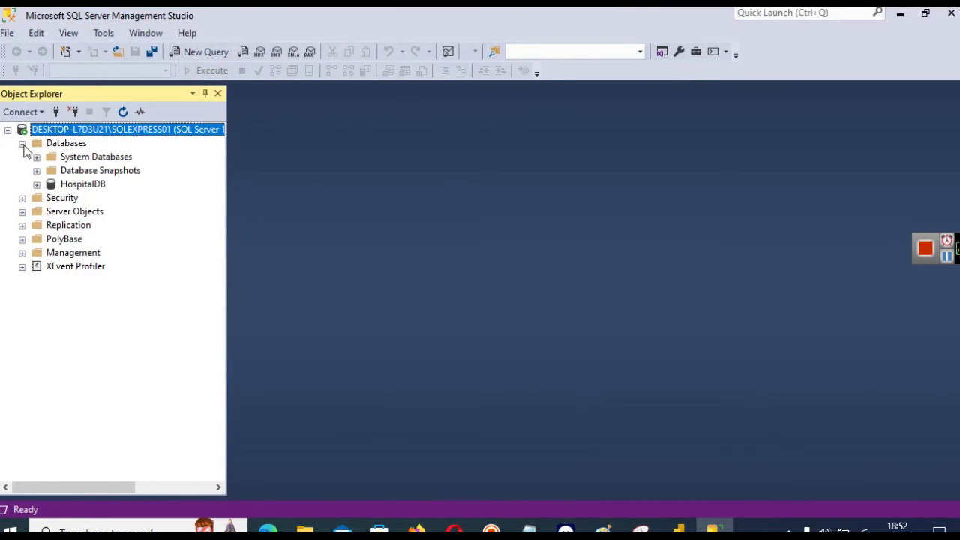
left_click(36, 185)
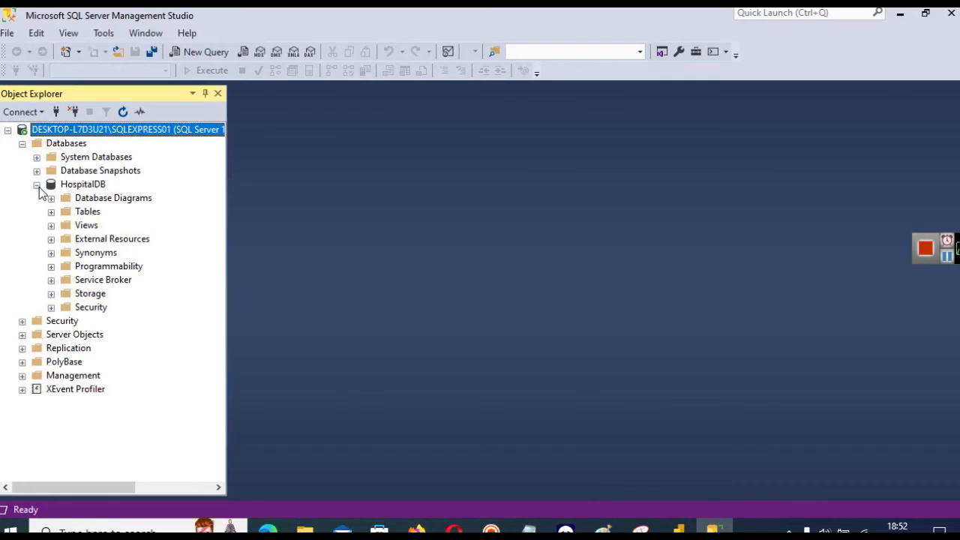
left_click(51, 213)
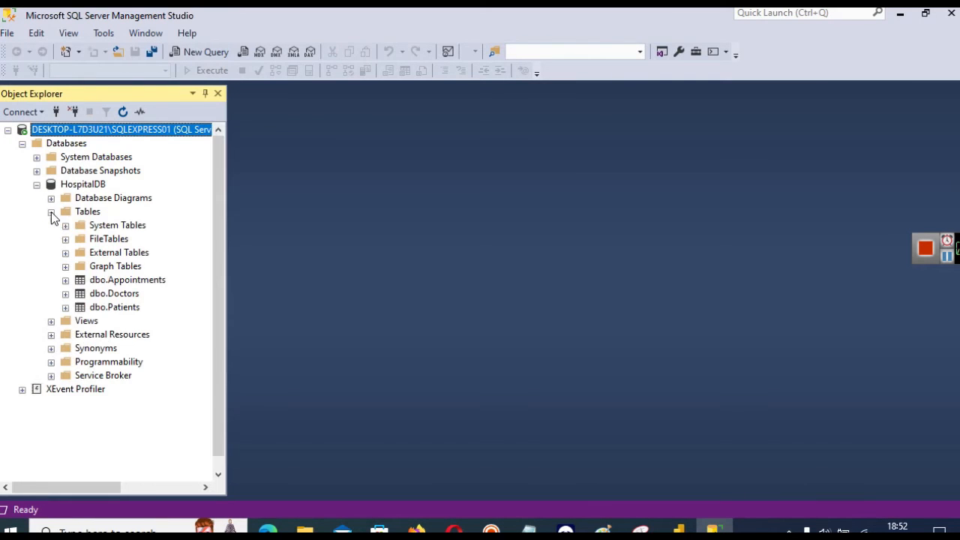
right_click(125, 280)
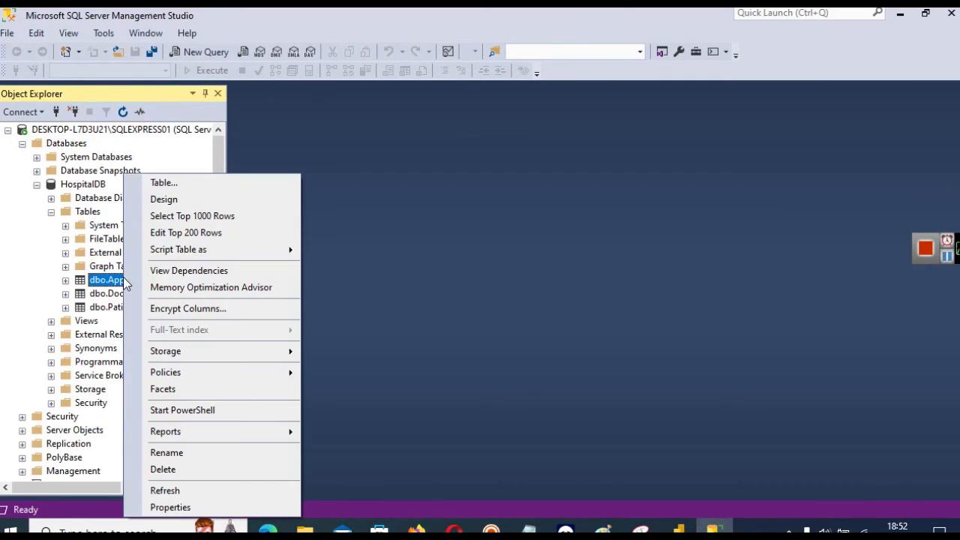
left_click(233, 214)
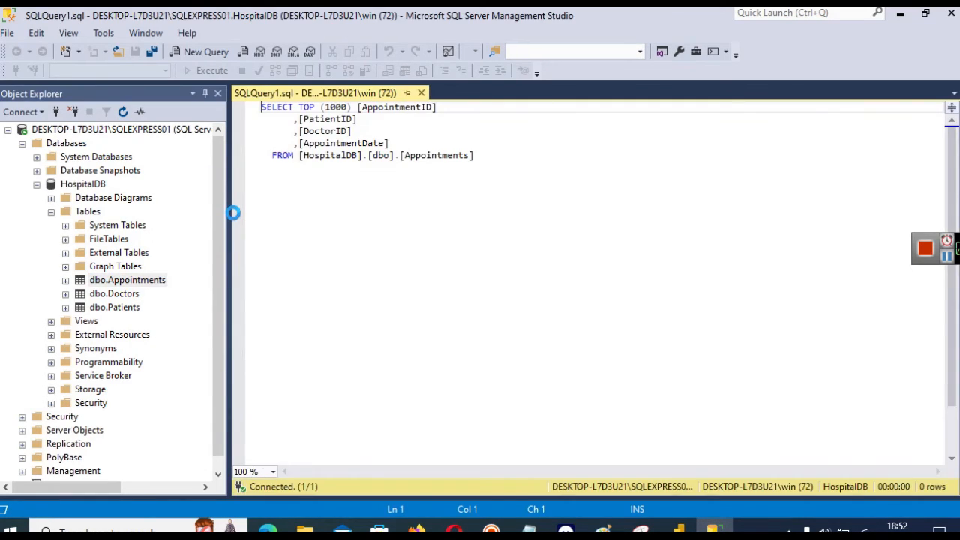
left_click(360, 327)
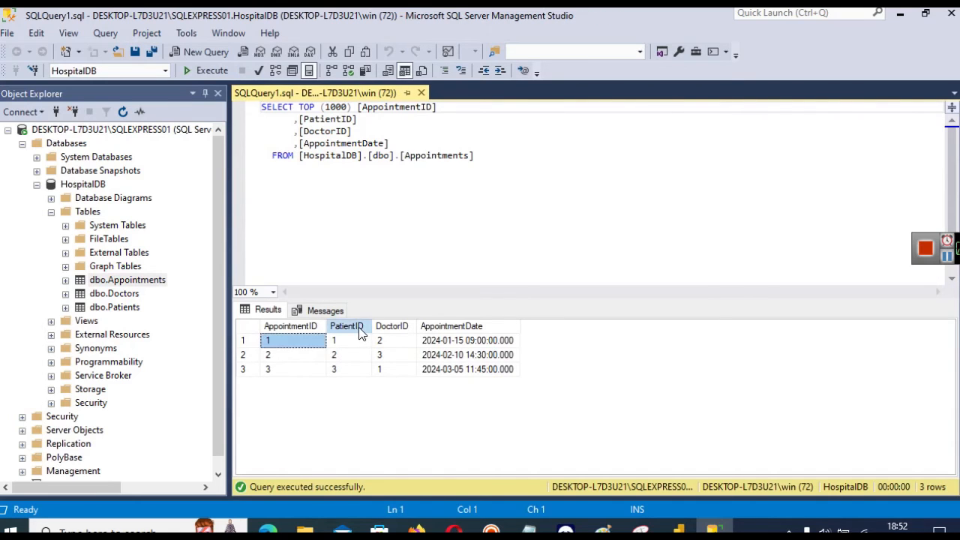
left_click(399, 326)
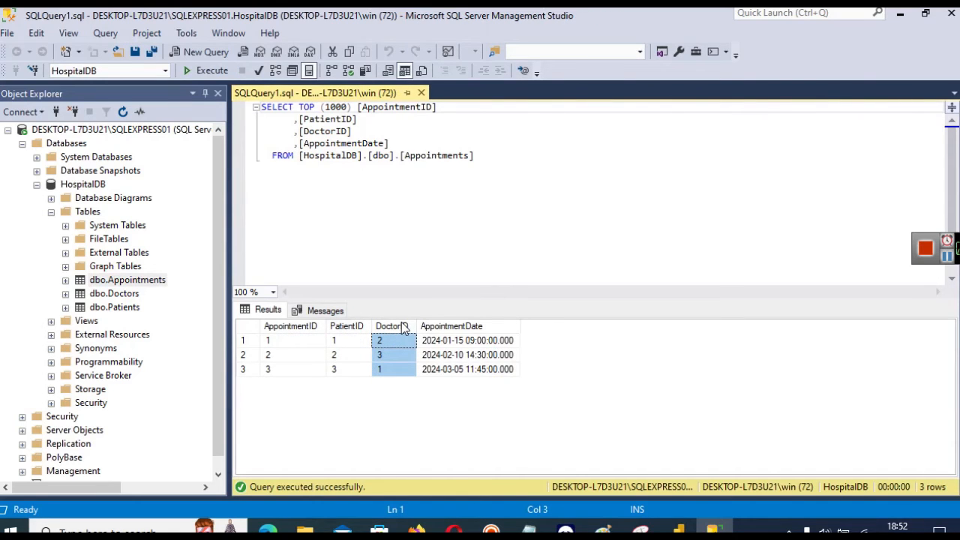
left_click(351, 328)
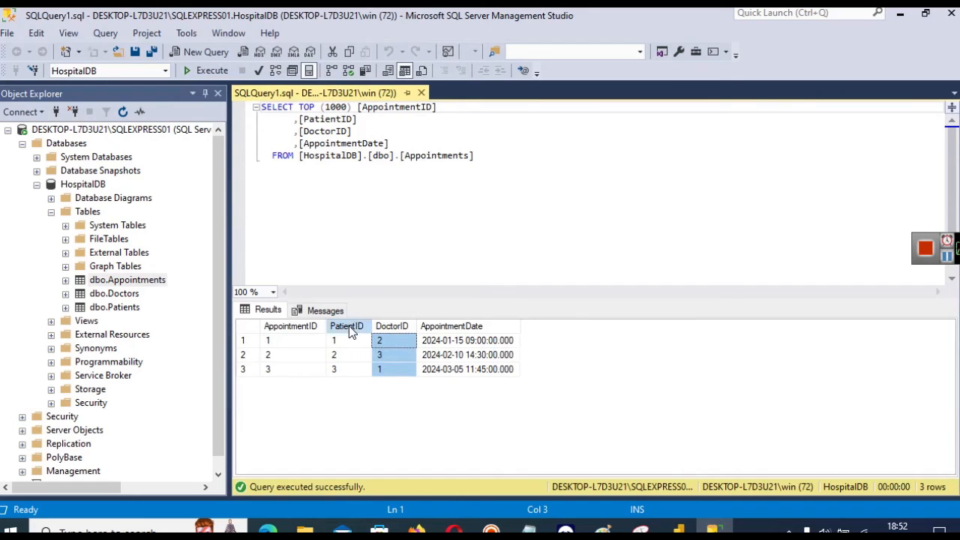
Query the top 1000 rows of dbo.Patients and dbo.Doctors and compare them with the Appointments results.
right_click(117, 309)
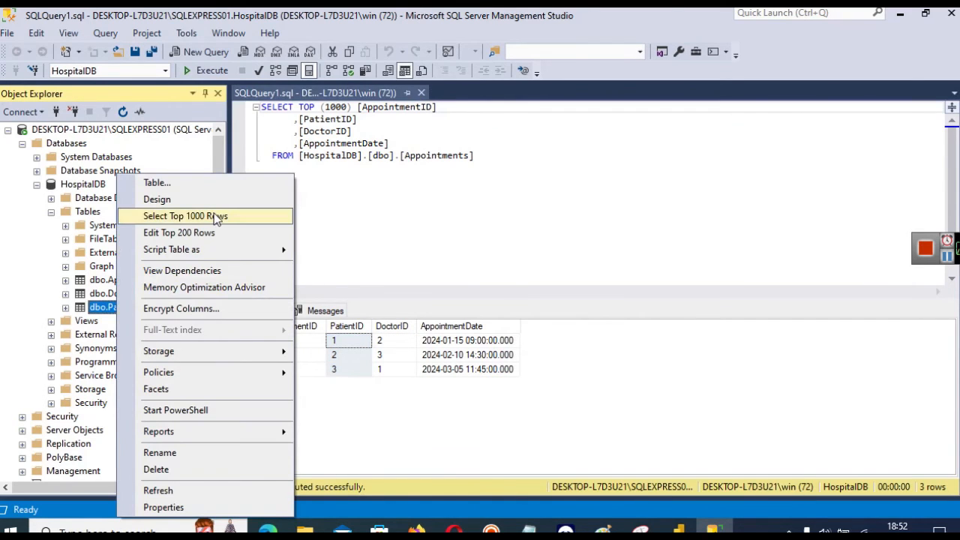
left_click(215, 217)
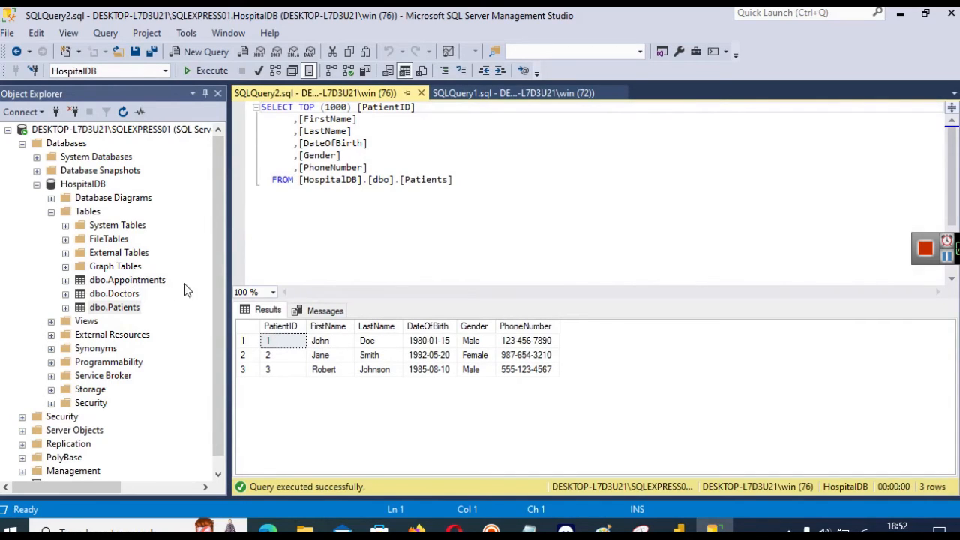
left_click(552, 96)
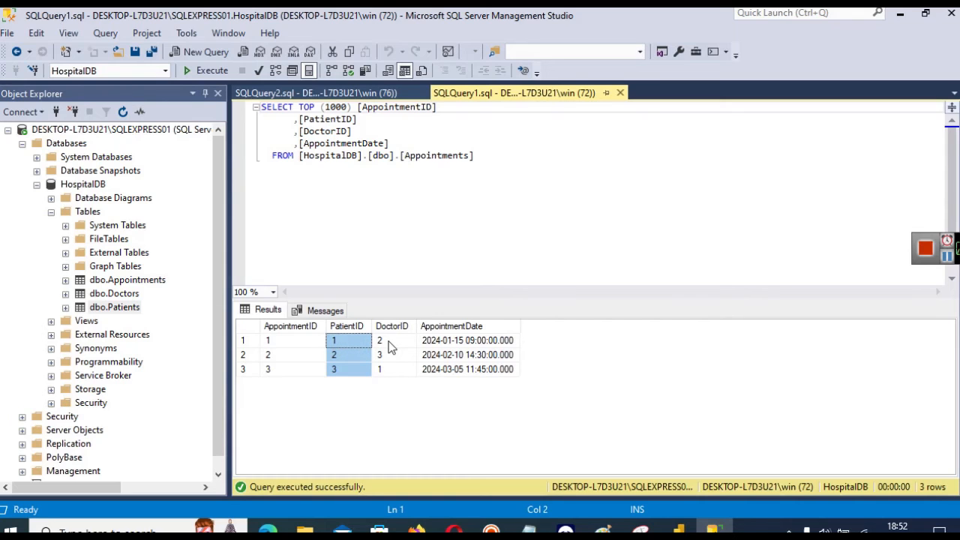
right_click(135, 296)
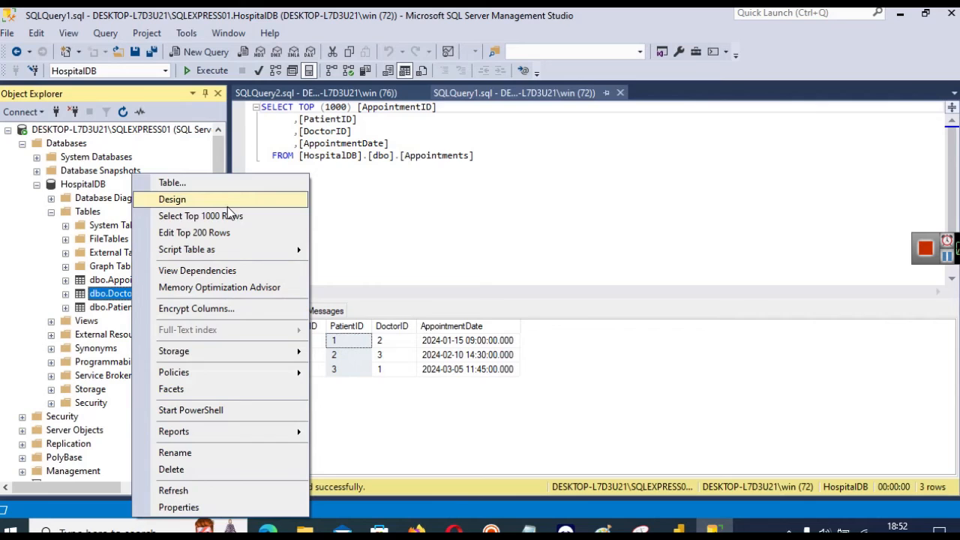
left_click(228, 216)
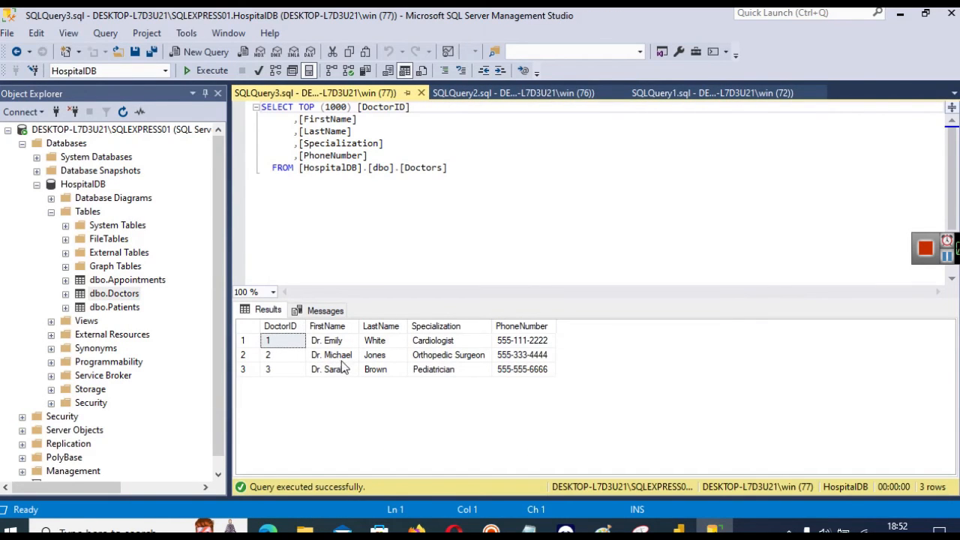
left_click(677, 98)
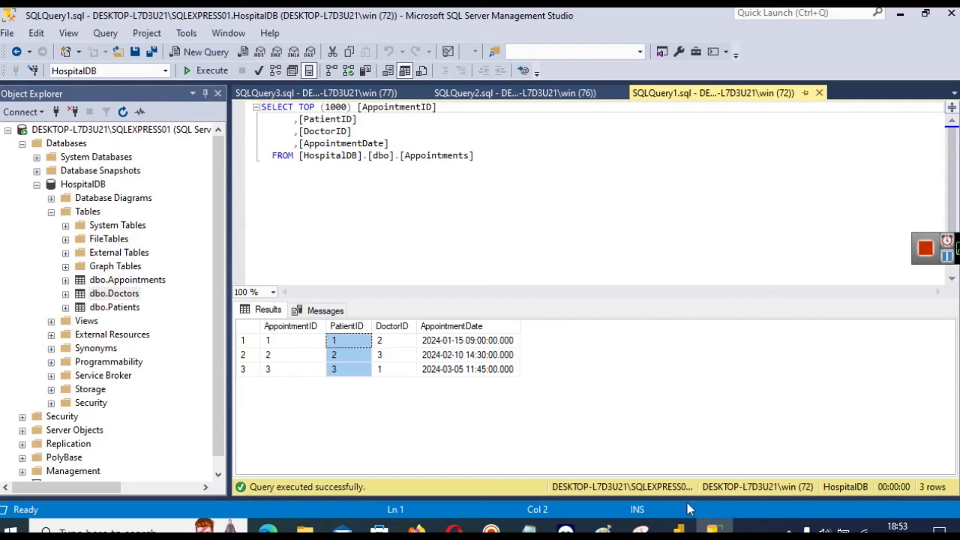
Switch back to the Power BI Desktop report containing the Doctors table visual.
left_click(686, 529)
left_click(686, 529)
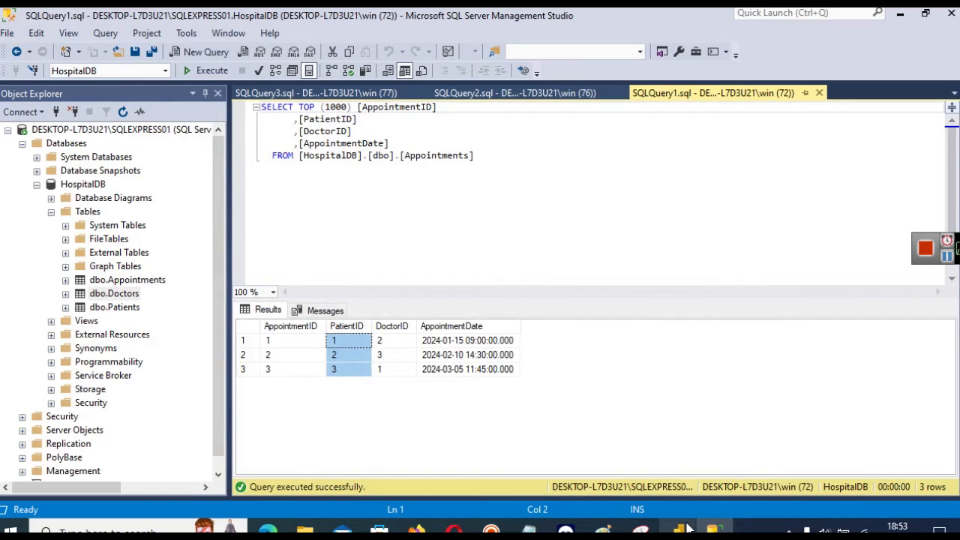
left_click(686, 528)
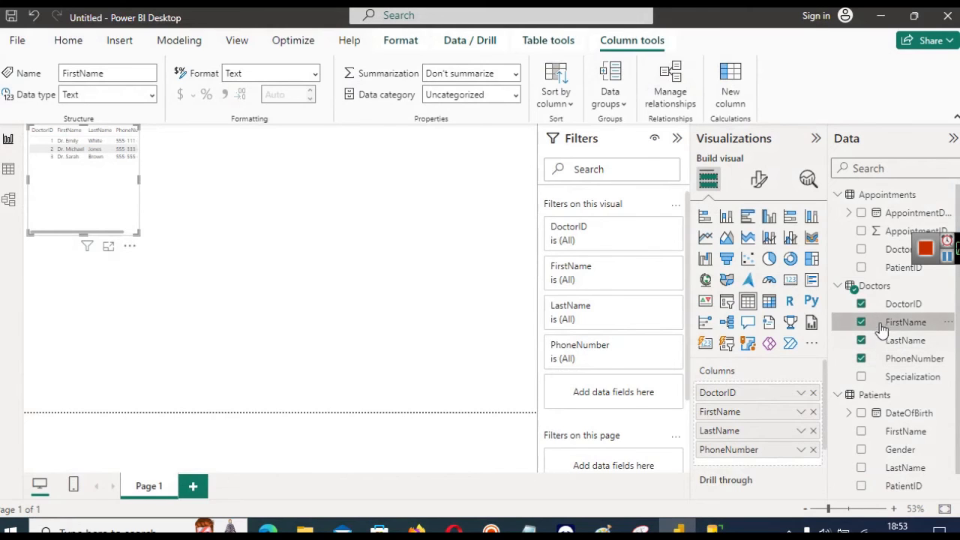
Remove the Doctors fields DoctorID, FirstName, LastName and PhoneNumber from the table visual.
left_click(860, 304)
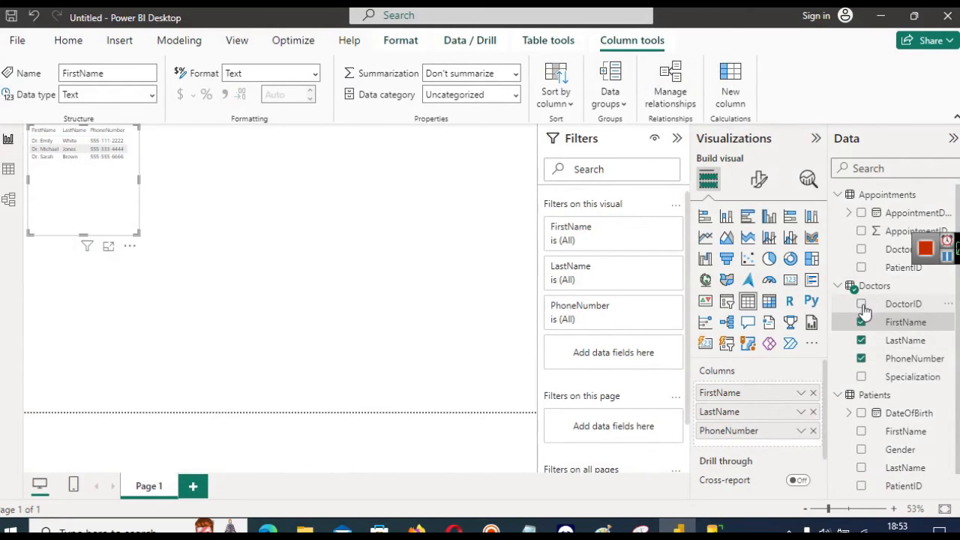
left_click(861, 321)
left_click(860, 339)
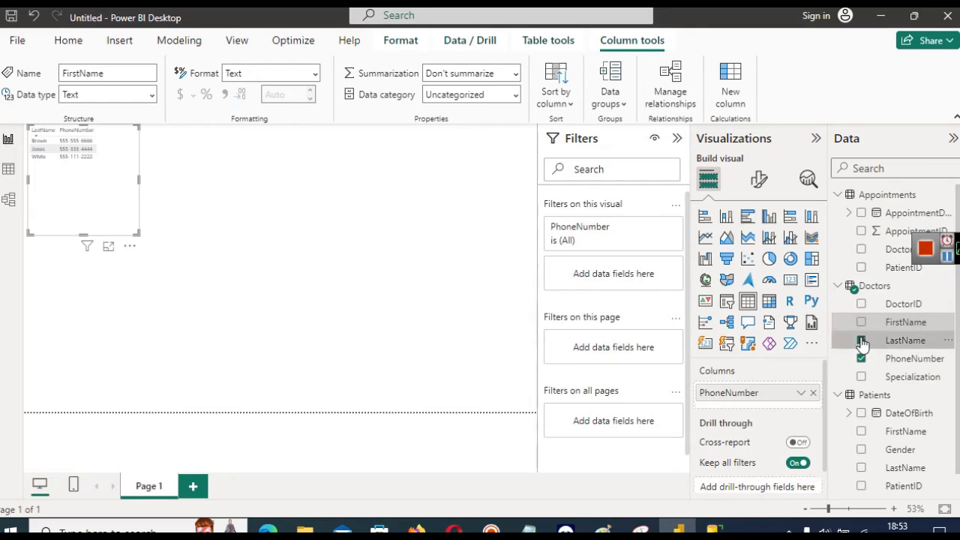
left_click(860, 359)
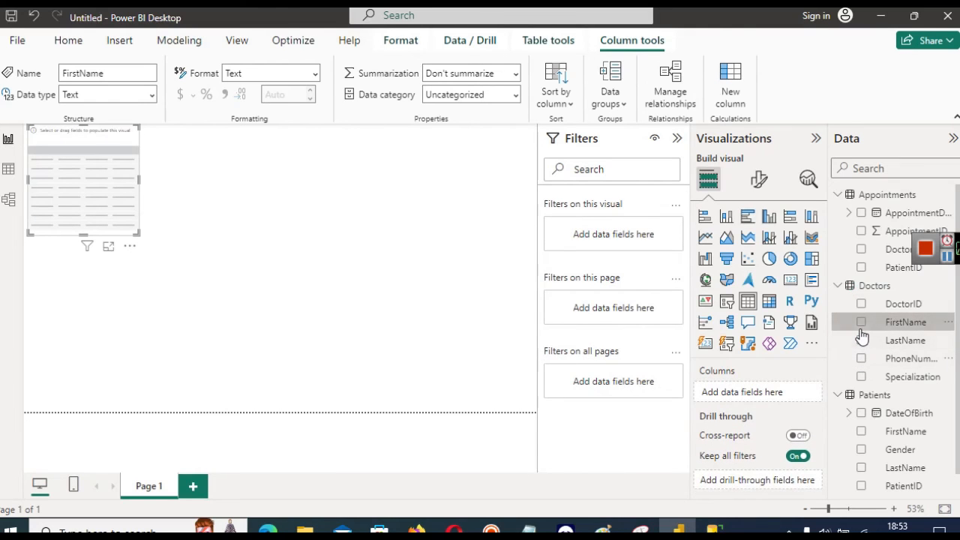
Add the doctors' FirstName, the patients' FirstName, AppointmentDate and AppointmentID from Appointments to the empty table visual.
left_click(861, 323)
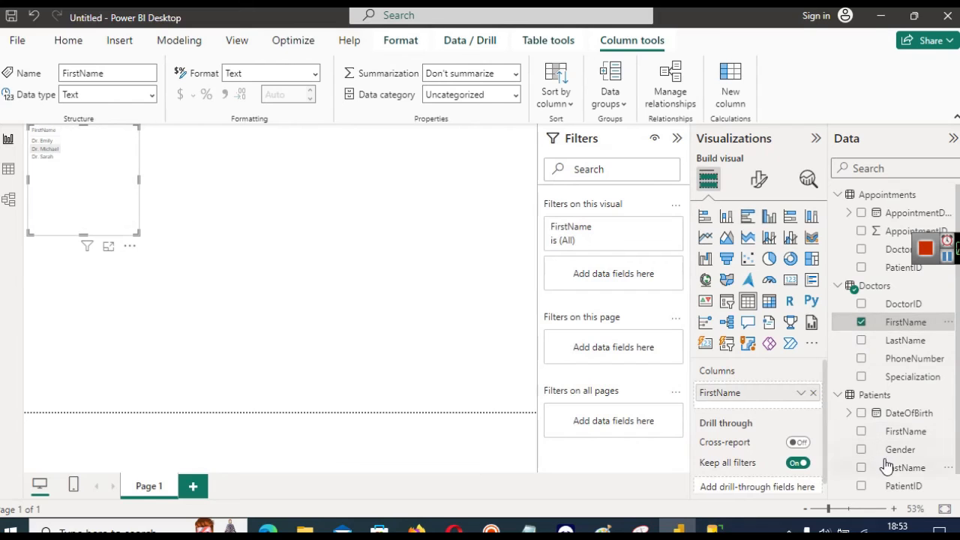
left_click(861, 432)
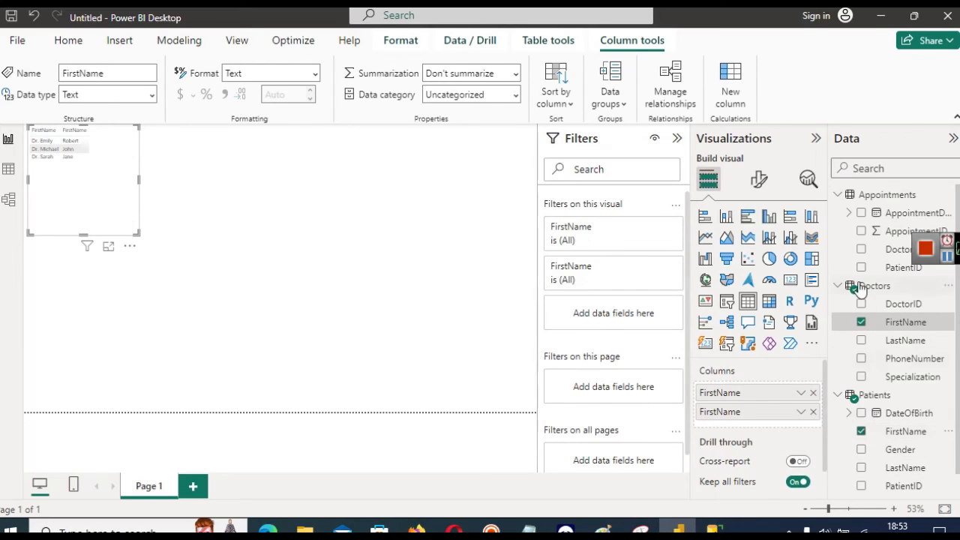
left_click(861, 213)
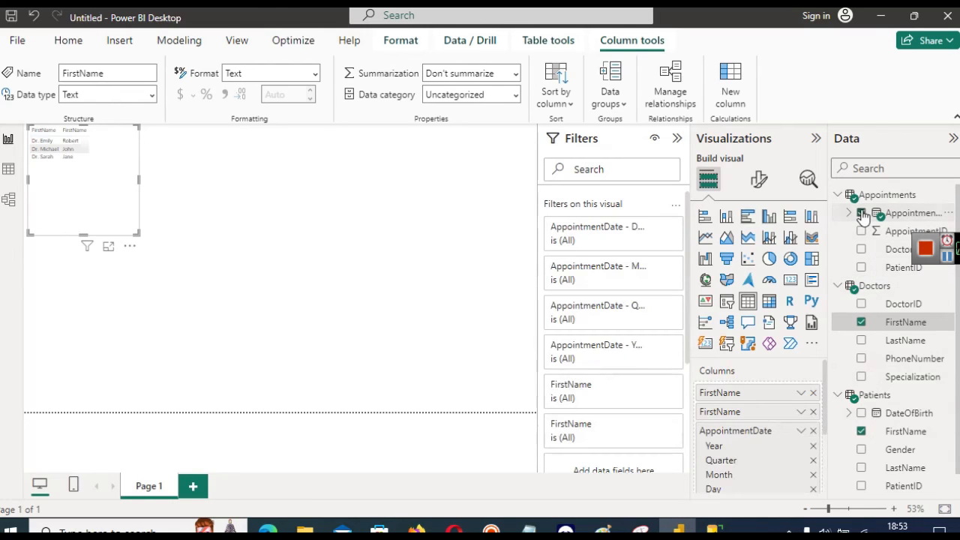
left_click(862, 232)
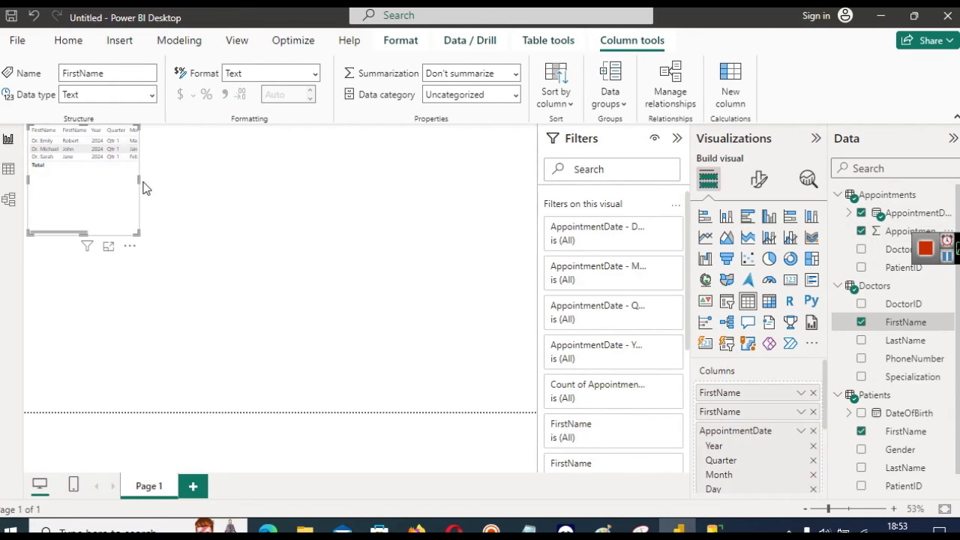
Widen the table visual until all its columns fit, and show its data as a table.
left_click_drag(139, 180, 271, 200)
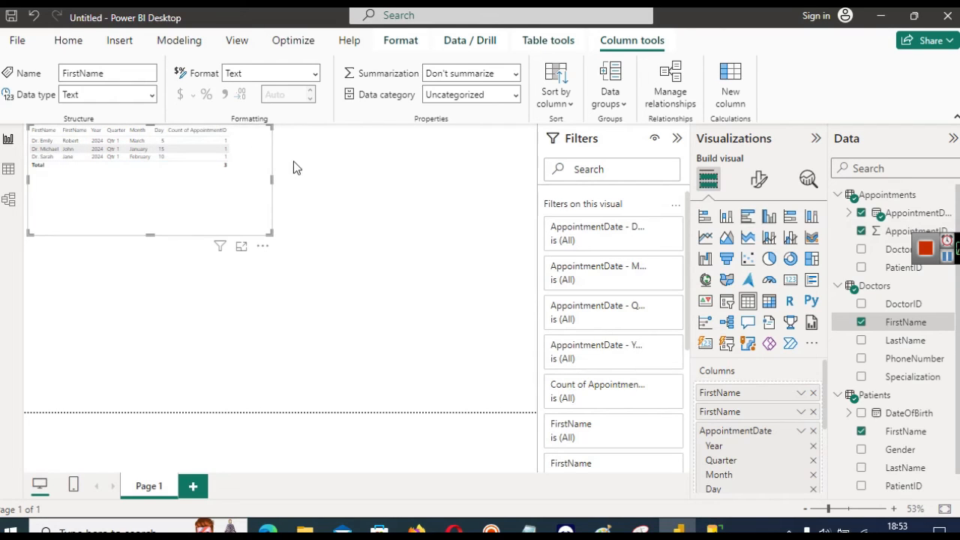
right_click(227, 188)
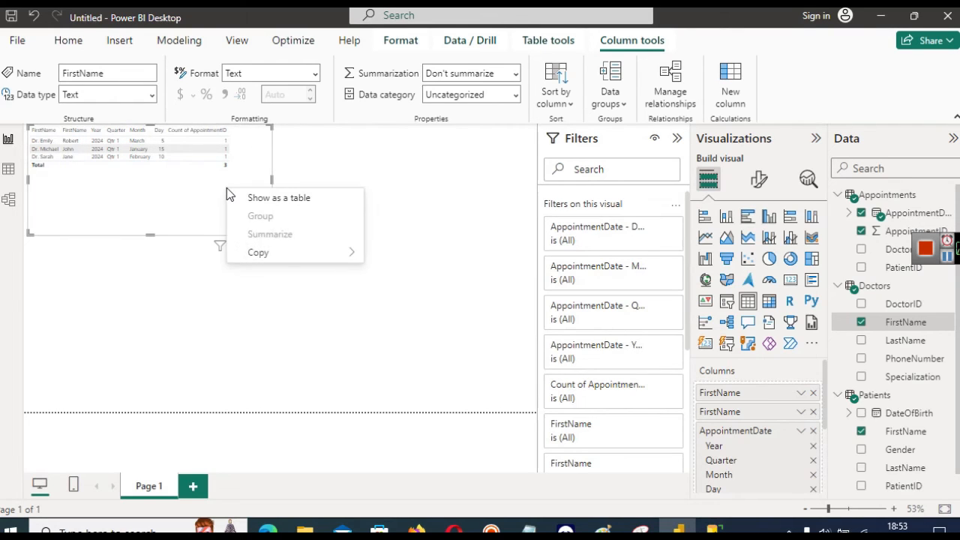
left_click(244, 199)
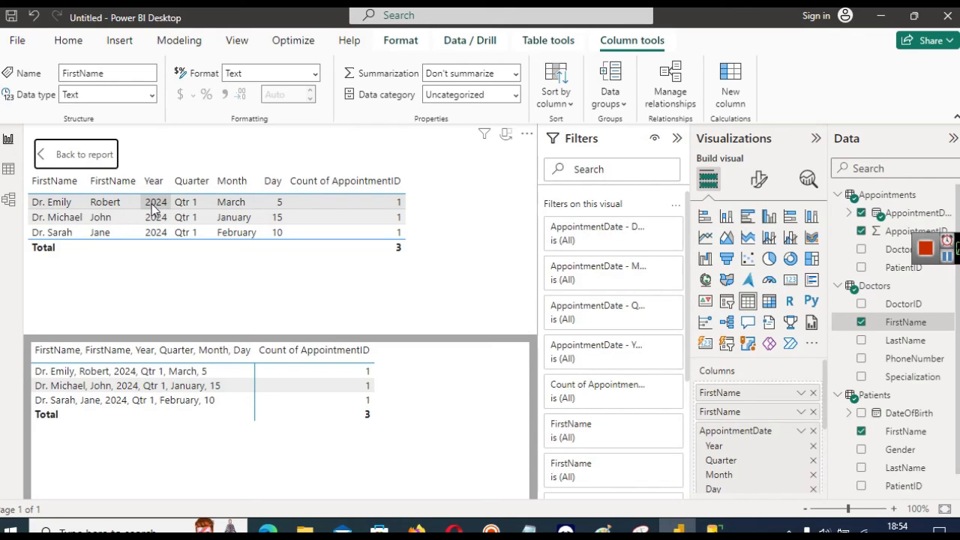
Examine the column design of dbo.Appointments in SQL Server Management Studio, and return to Power BI Desktop.
left_click(715, 529)
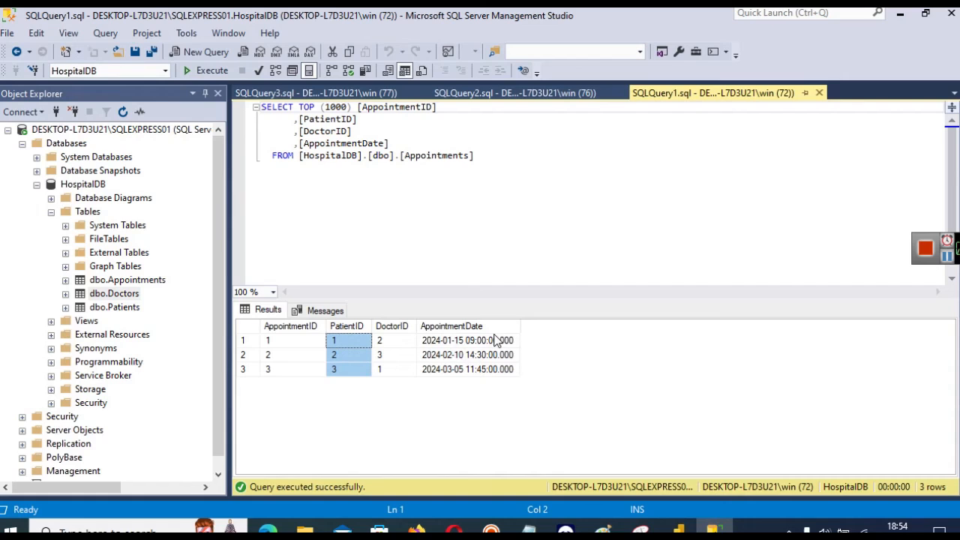
right_click(126, 283)
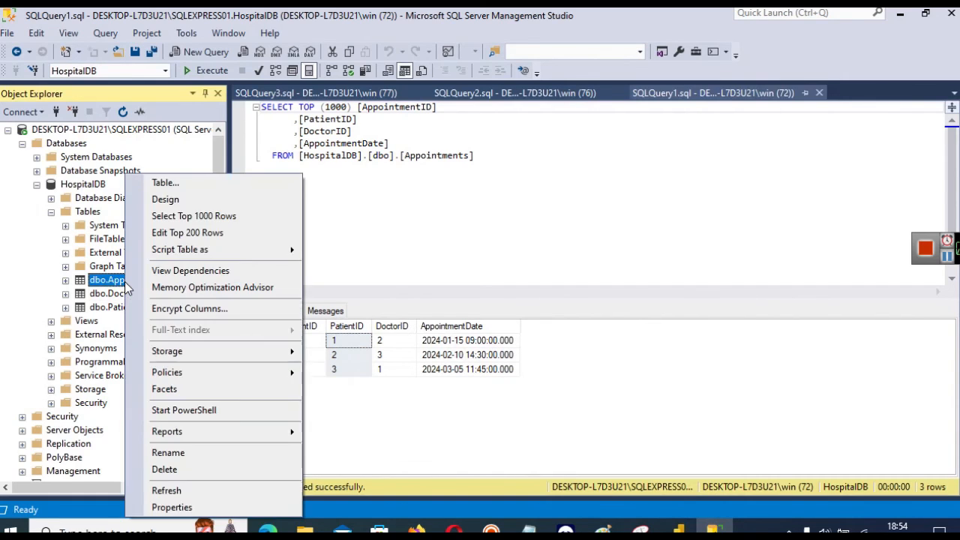
left_click(175, 198)
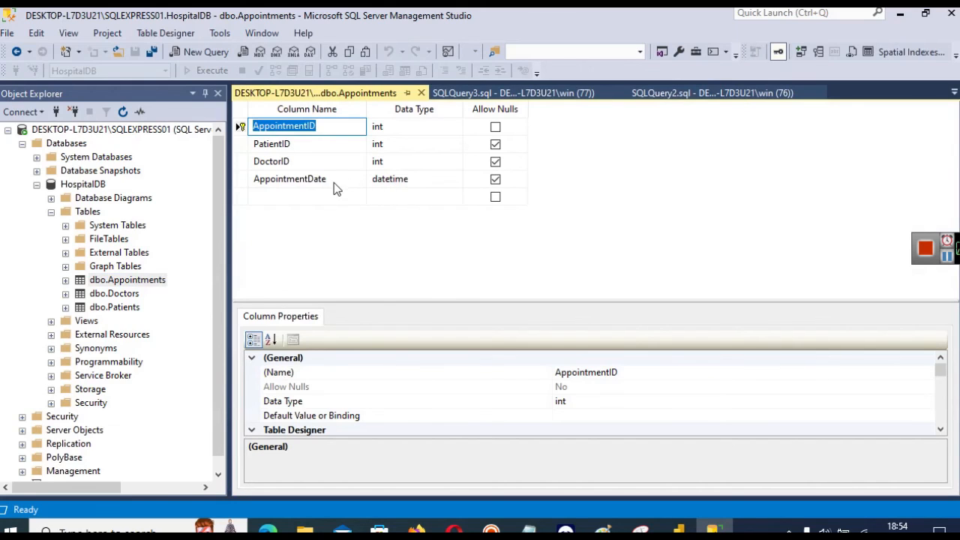
left_click(900, 15)
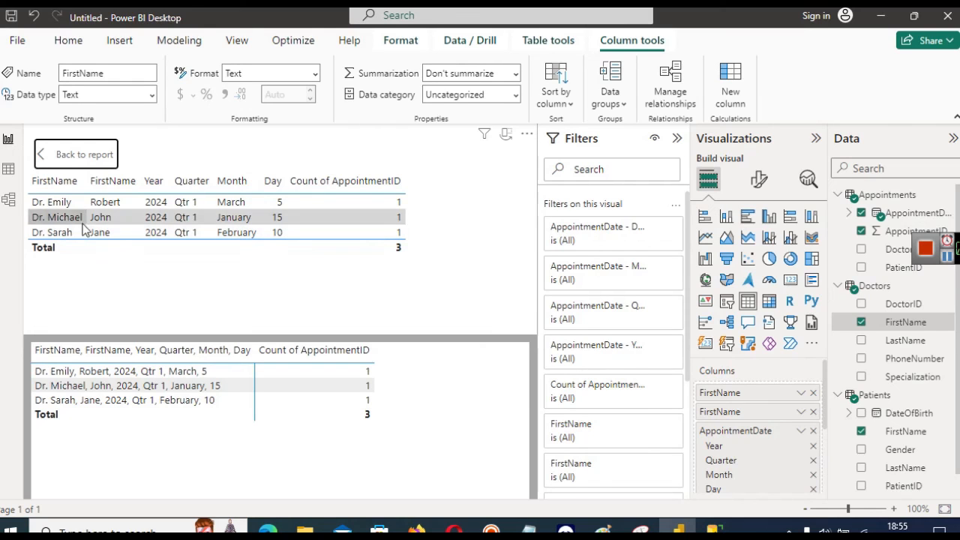
Sort the enlarged table by the doctors' FirstName column and check which options both FirstName headers offer.
left_click(119, 186)
right_click(119, 186)
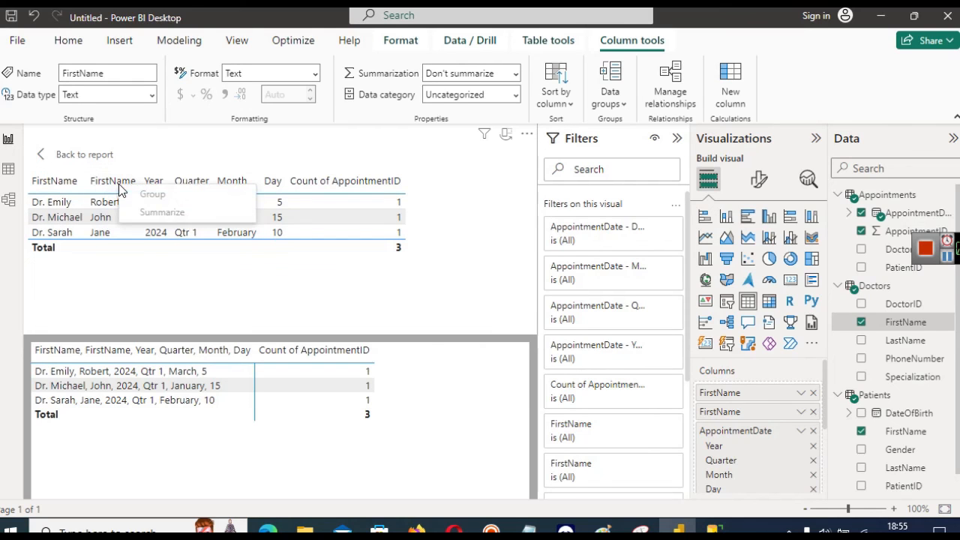
left_click(67, 186)
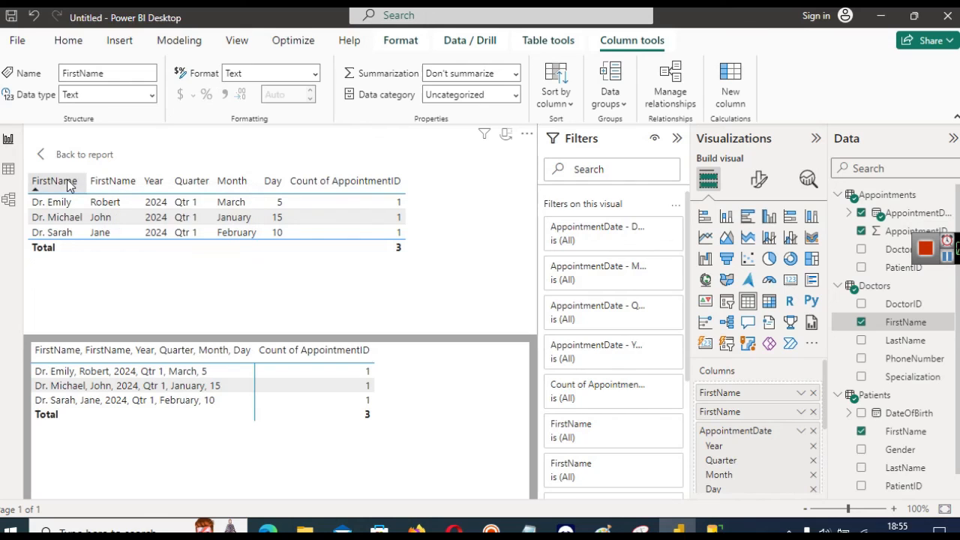
right_click(67, 186)
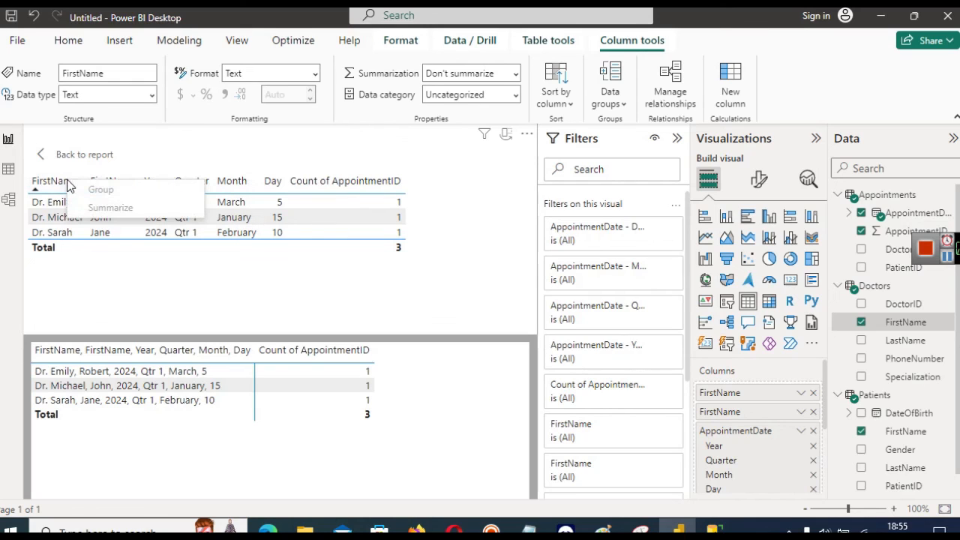
left_click(119, 245)
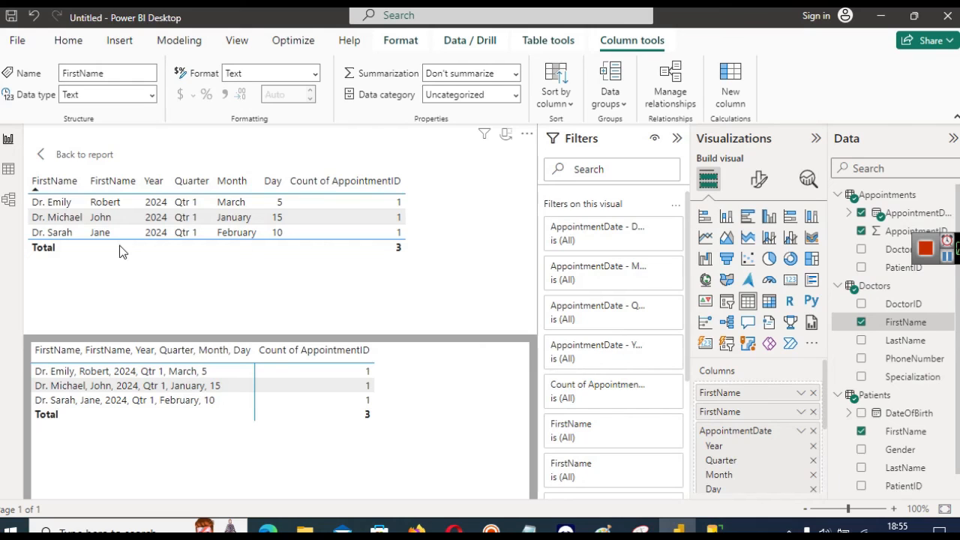
Return to the report page and check the options available on the patients' FirstName column of the table visual.
left_click(43, 154)
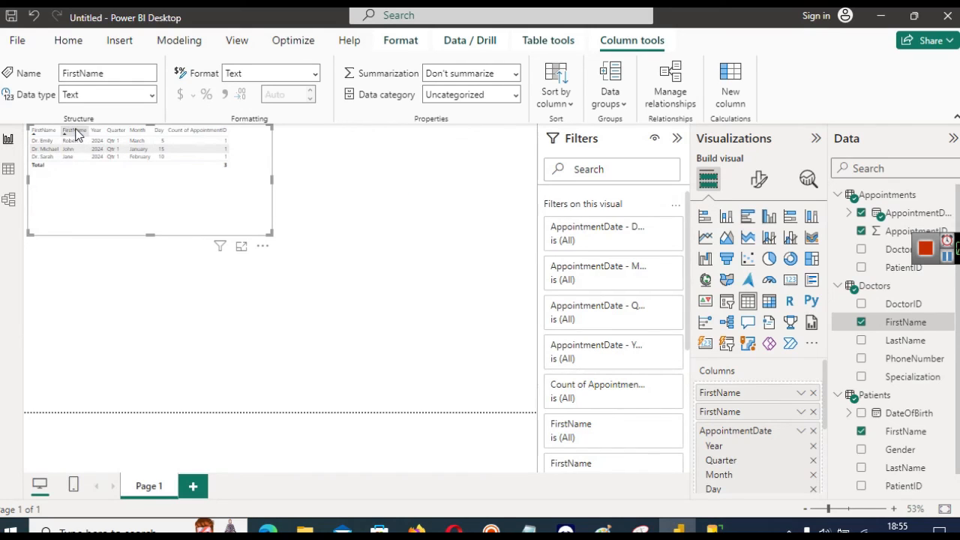
right_click(76, 133)
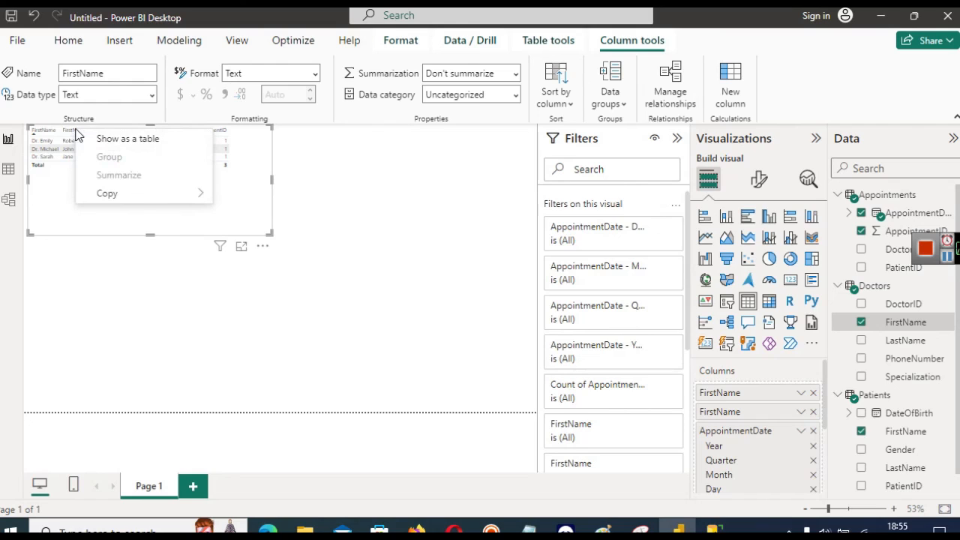
left_click(409, 255)
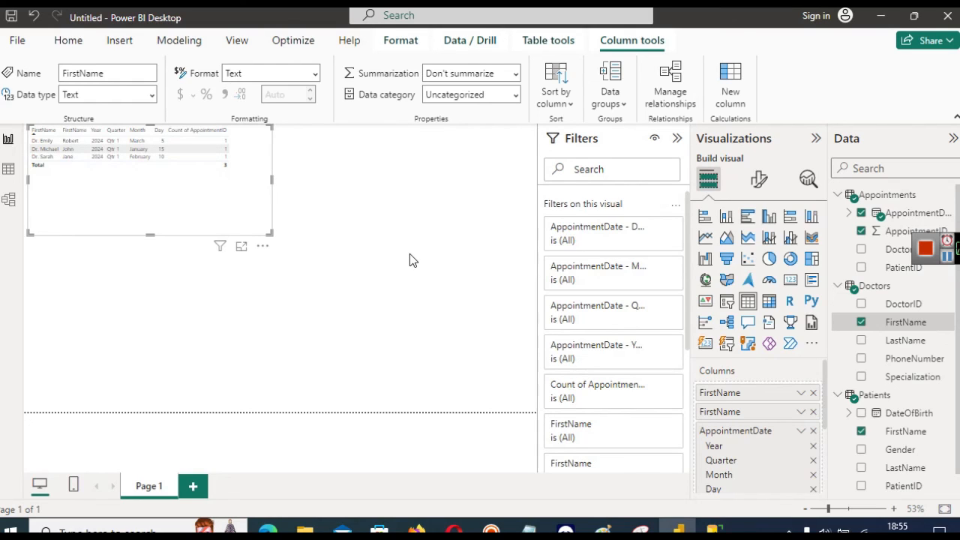